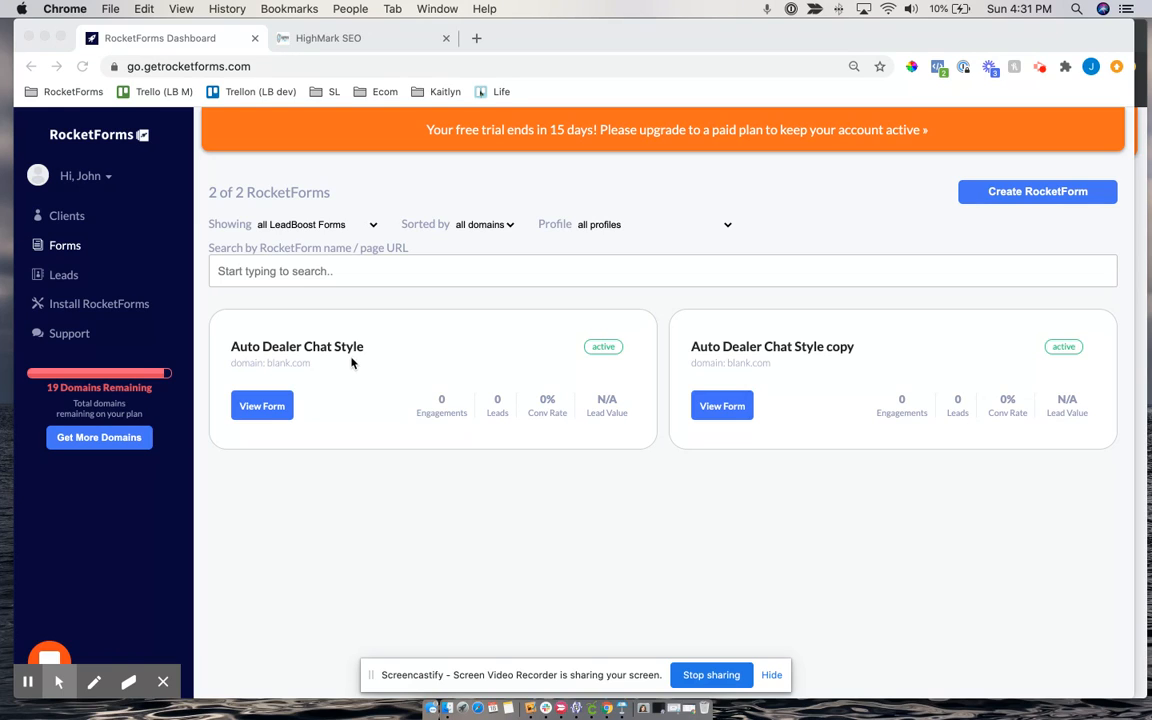
# Open the account settings page and go to its Agency section
pyautogui.click(86, 176)
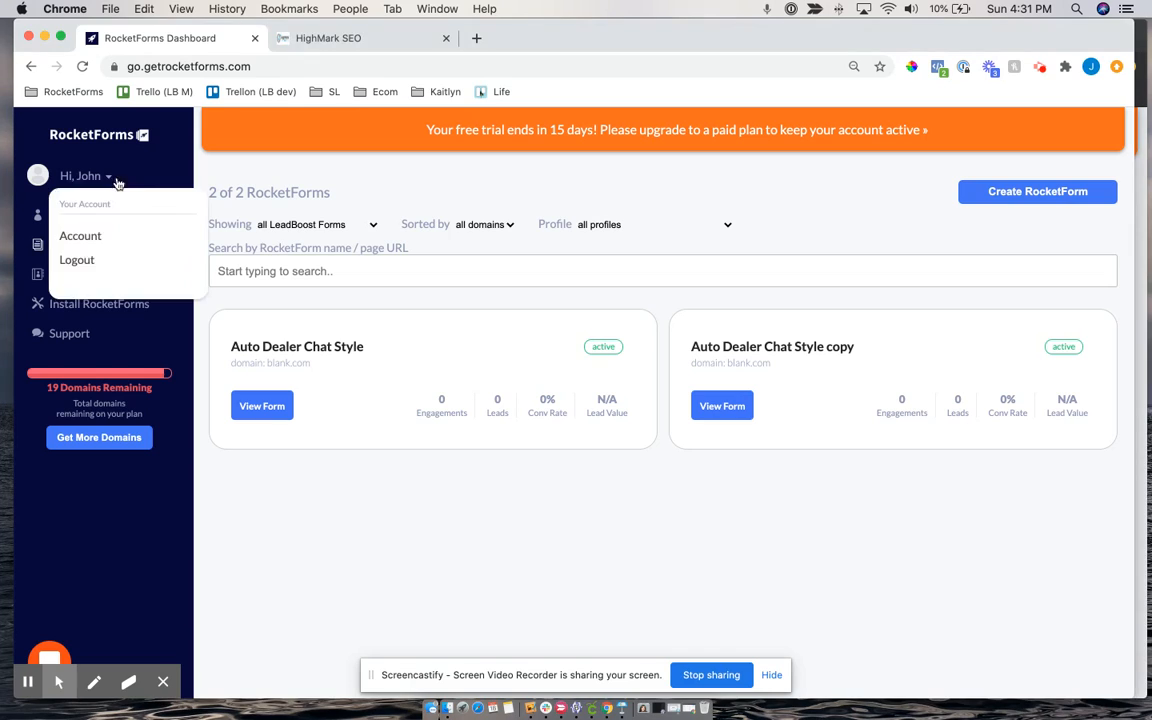
pyautogui.click(86, 176)
pyautogui.click(79, 237)
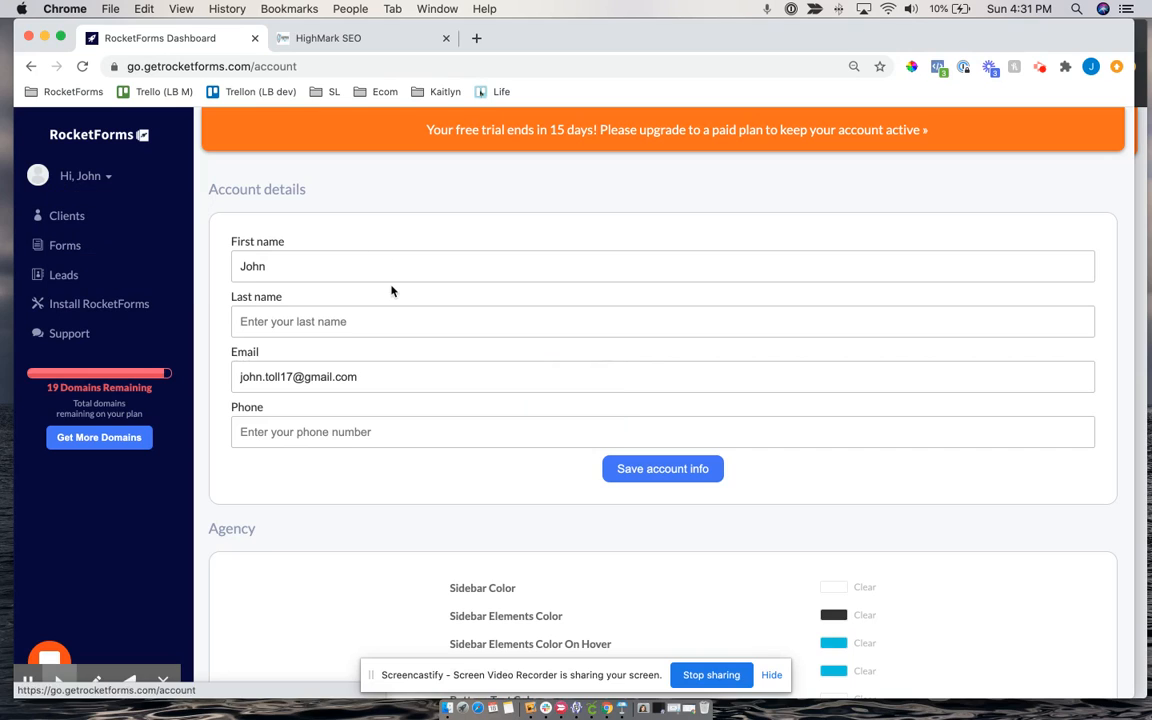
pyautogui.scroll(-3, 392, 290)
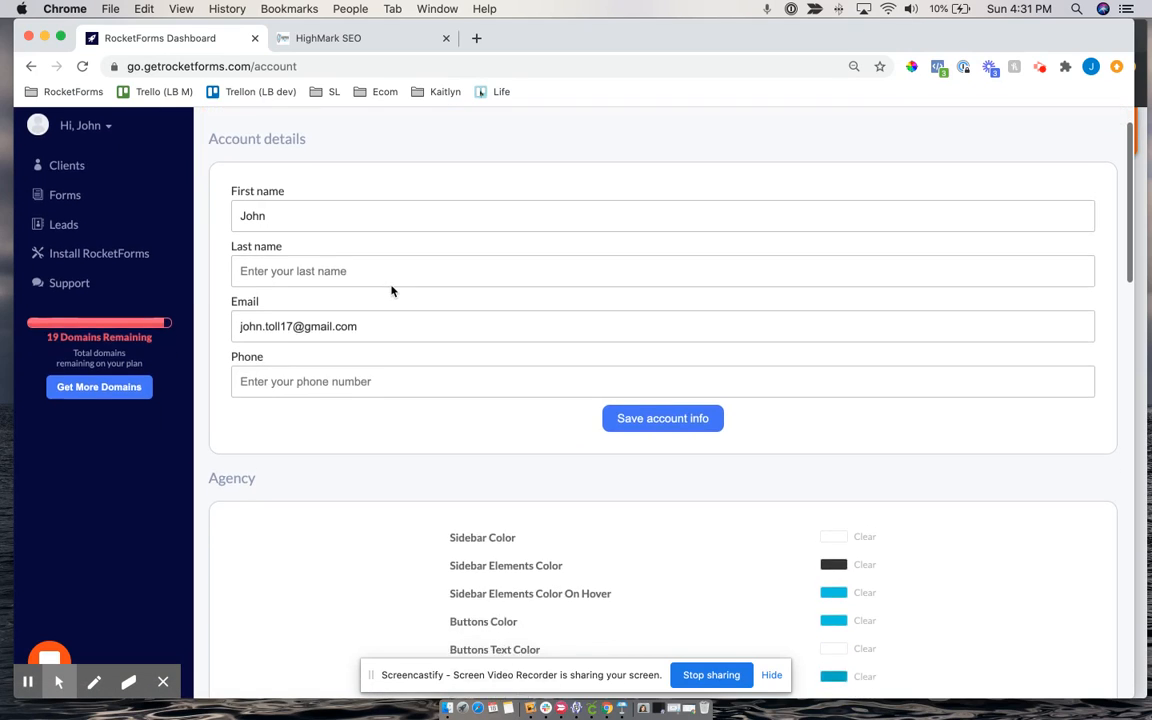
pyautogui.scroll(-3, 386, 445)
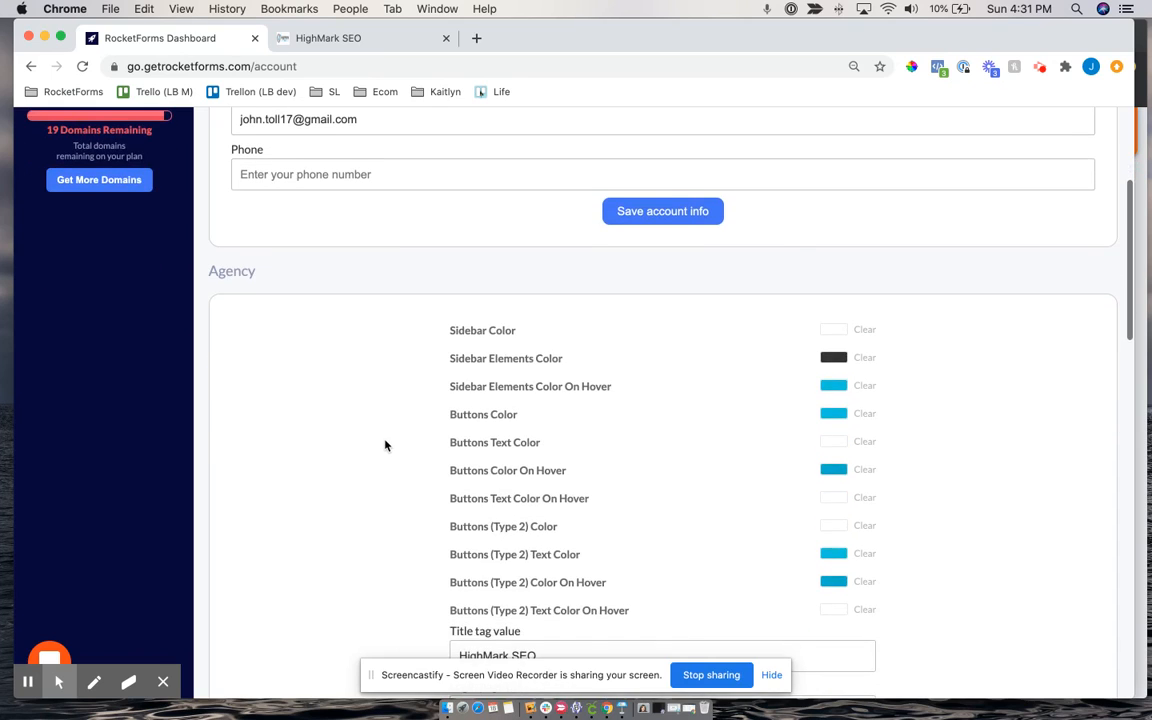
pyautogui.scroll(-3, 415, 337)
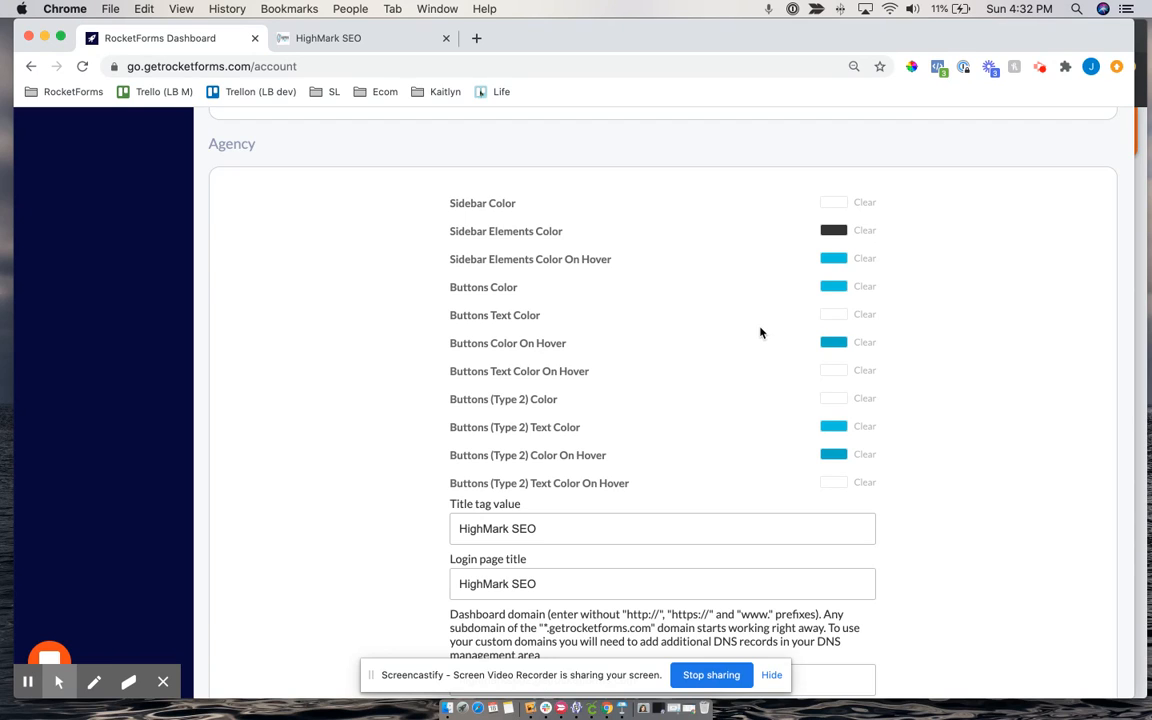
# Examine the sidebar and button color options in the Agency section
pyautogui.scroll(-3, 760, 332)
pyautogui.scroll(2, 760, 332)
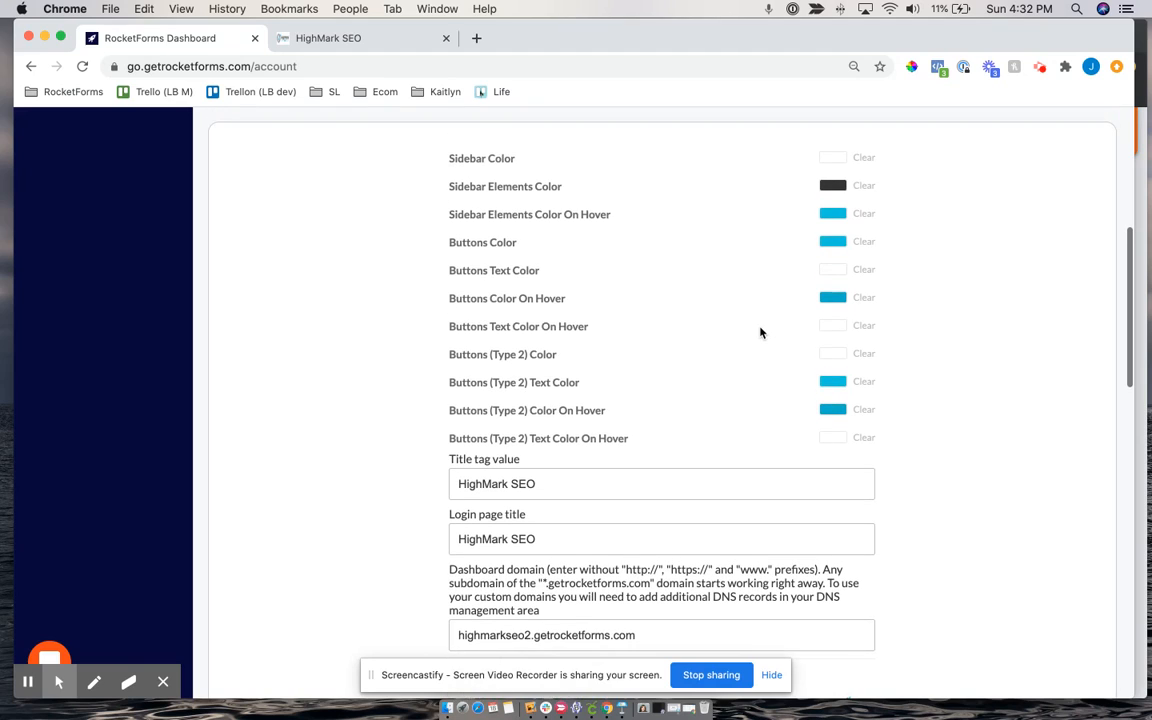
pyautogui.scroll(2, 760, 332)
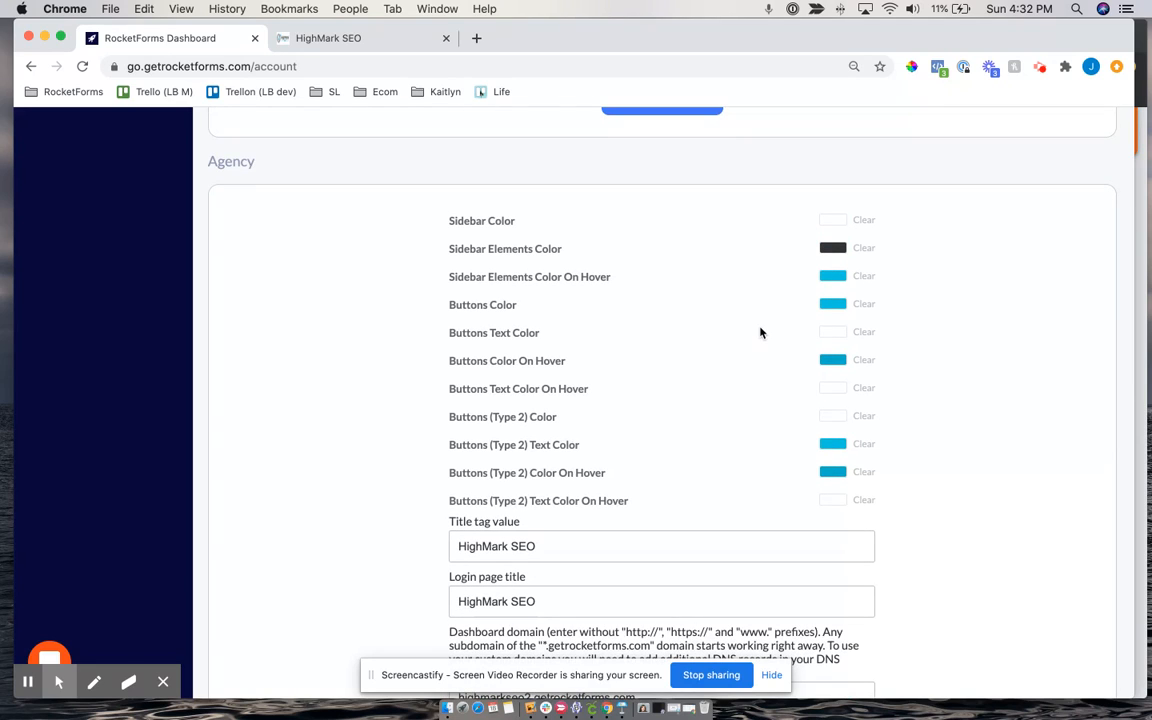
pyautogui.scroll(-2, 760, 332)
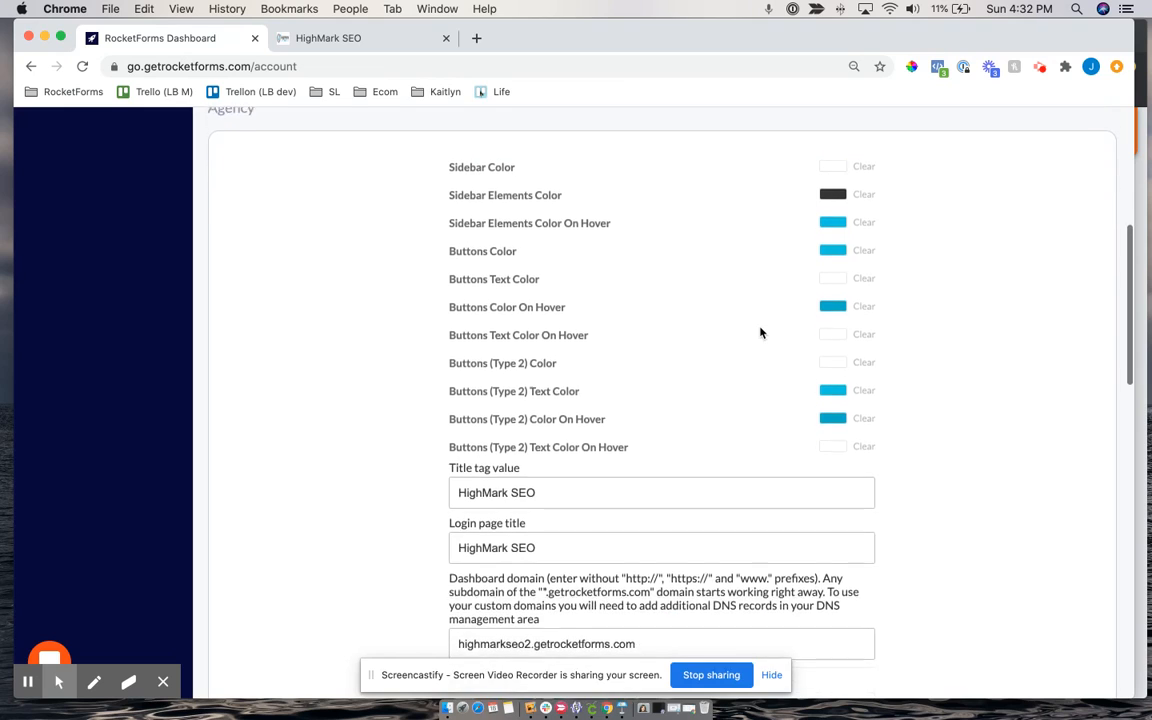
pyautogui.scroll(2, 760, 332)
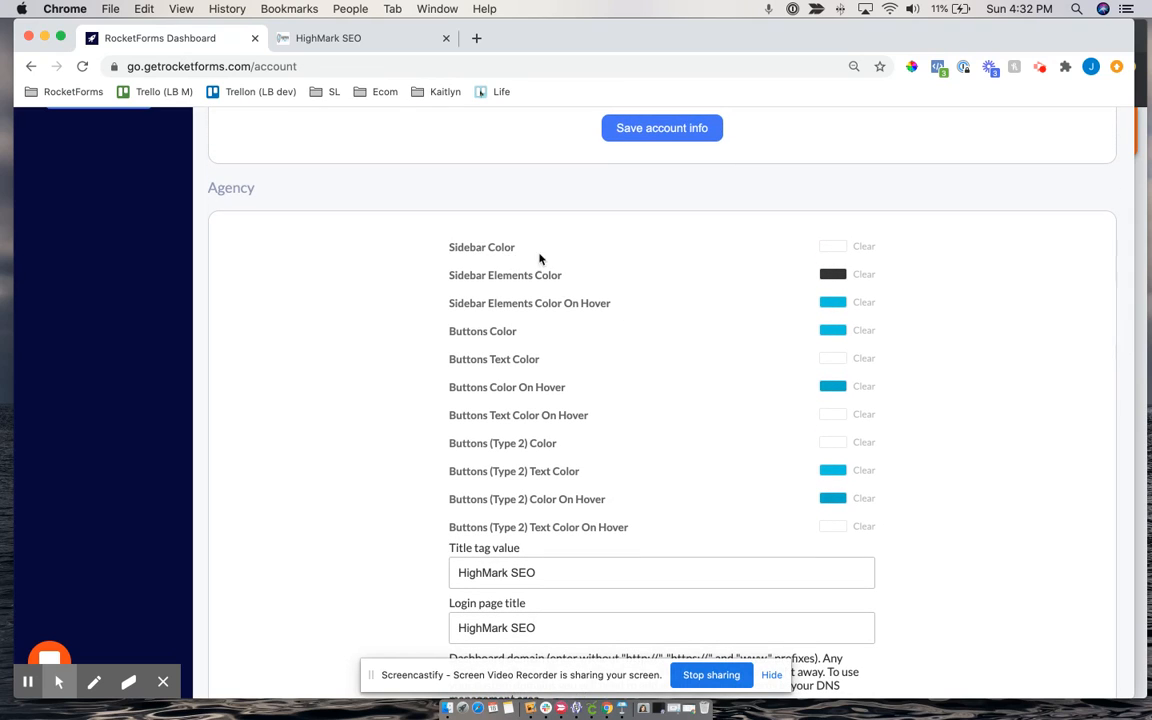
pyautogui.scroll(-1, 560, 266)
pyautogui.scroll(-2, 568, 277)
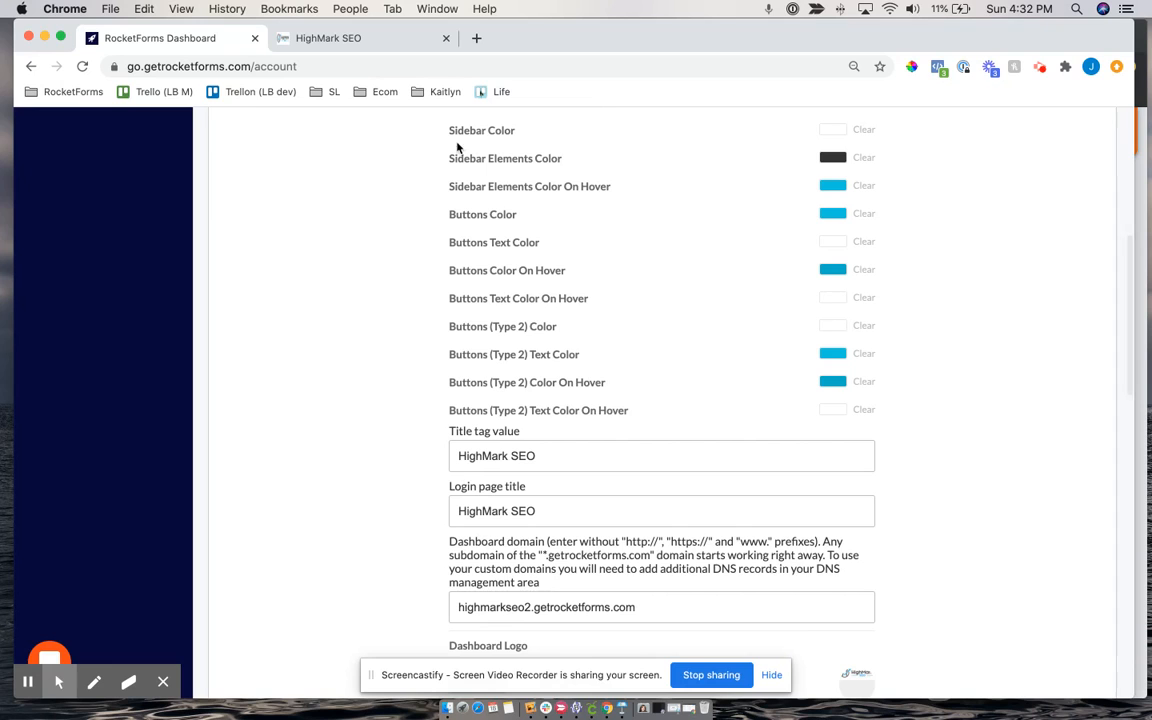
pyautogui.moveTo(442, 128); pyautogui.dragTo(547, 369)
pyautogui.scroll(-10, 546, 366)
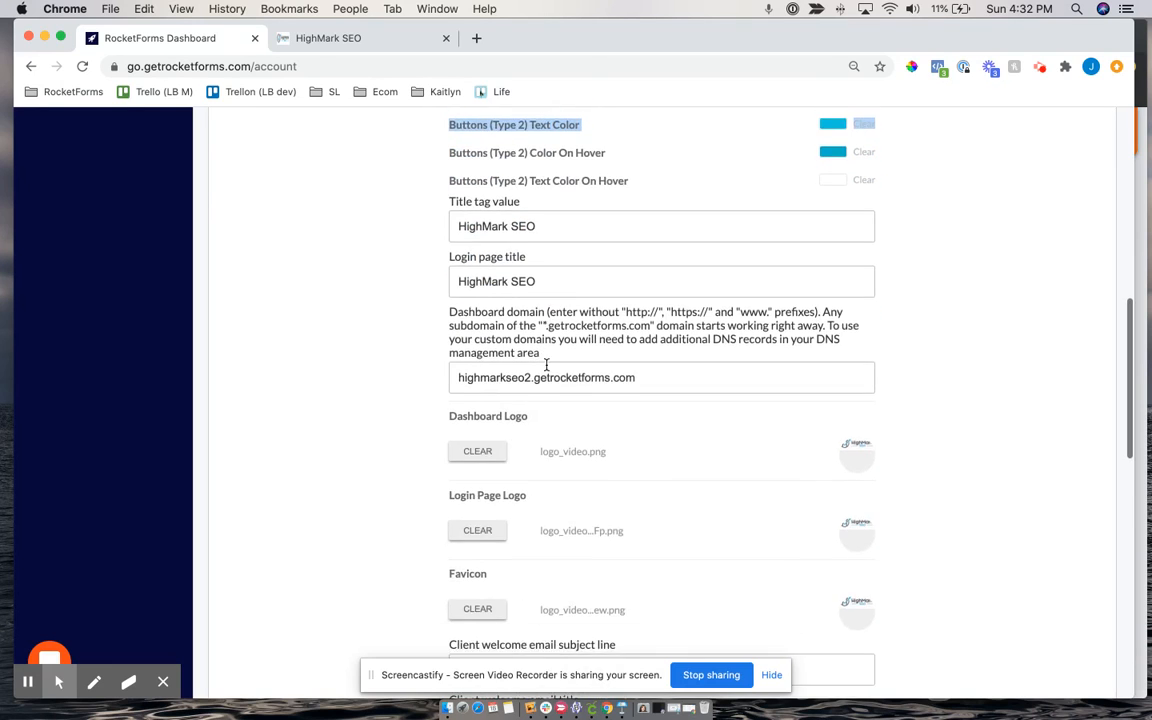
pyautogui.scroll(20, 546, 365)
pyautogui.scroll(-9, 406, 472)
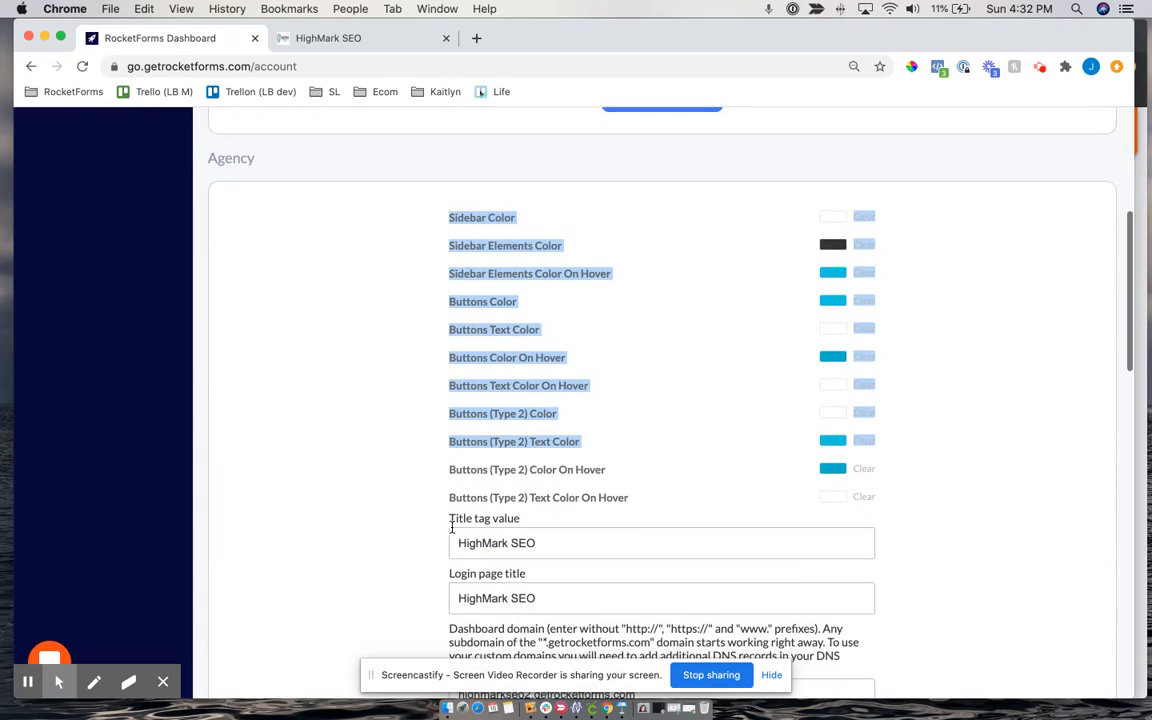
pyautogui.click(432, 220)
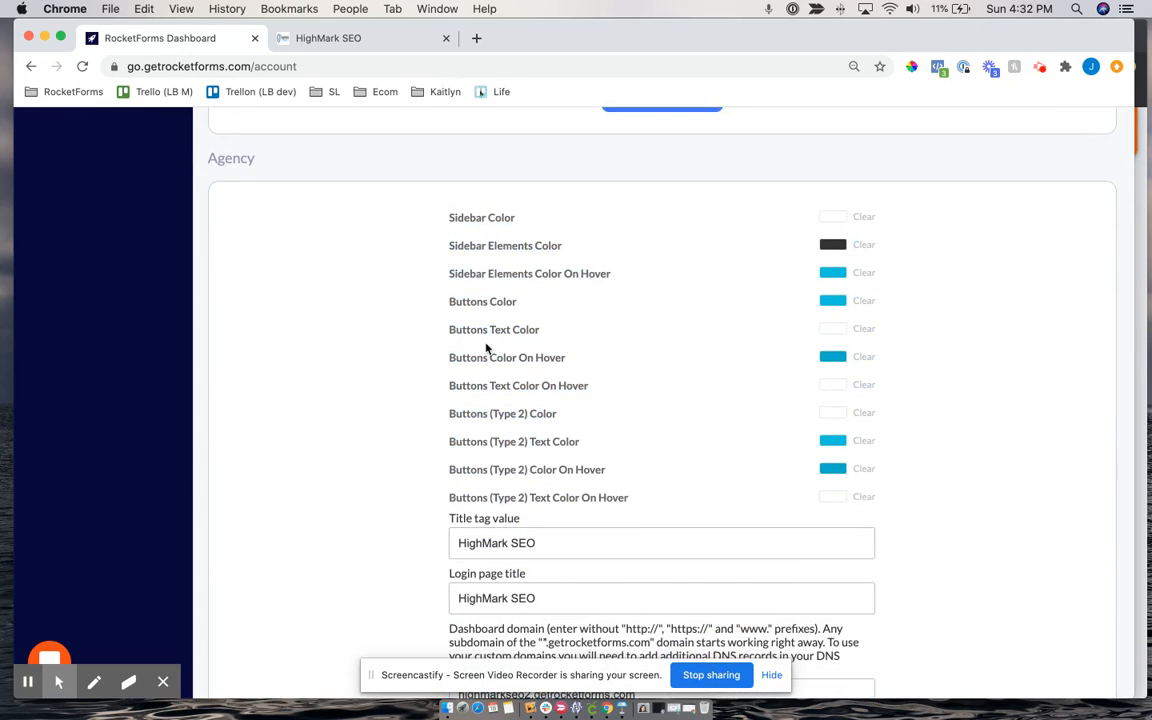
# Review the title, dashboard domain, logo, favicon and client welcome email settings in the Agency section
pyautogui.scroll(-4, 452, 350)
pyautogui.scroll(-2, 487, 346)
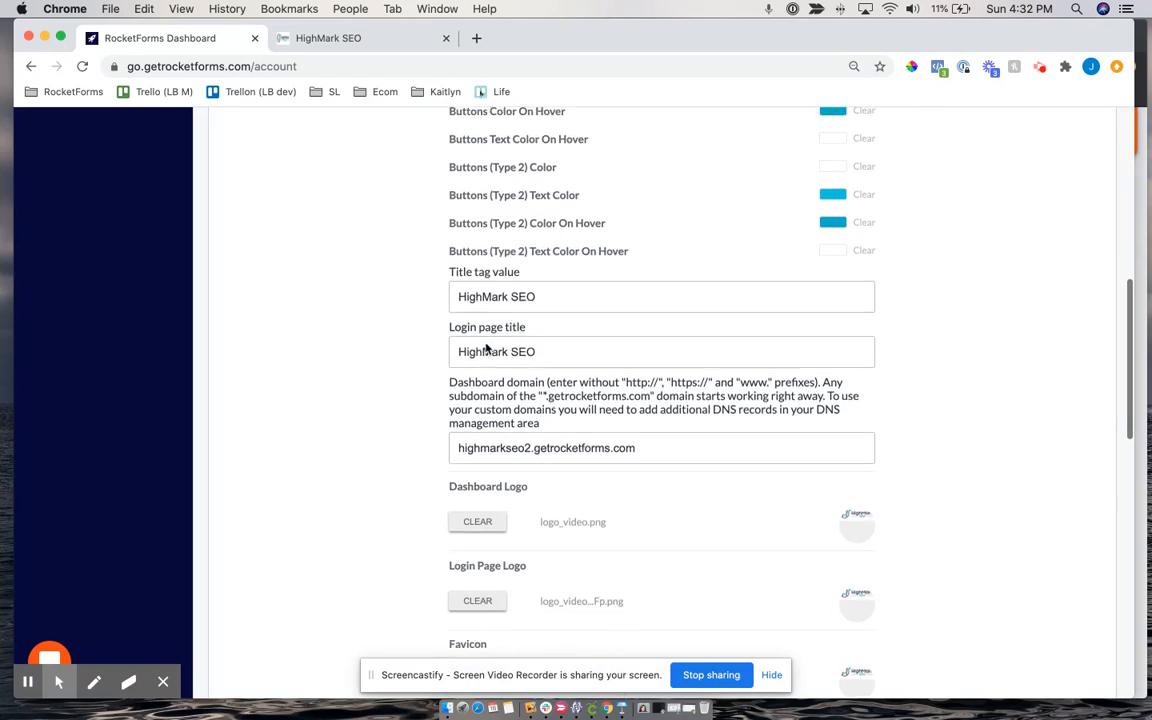
pyautogui.scroll(-3, 490, 300)
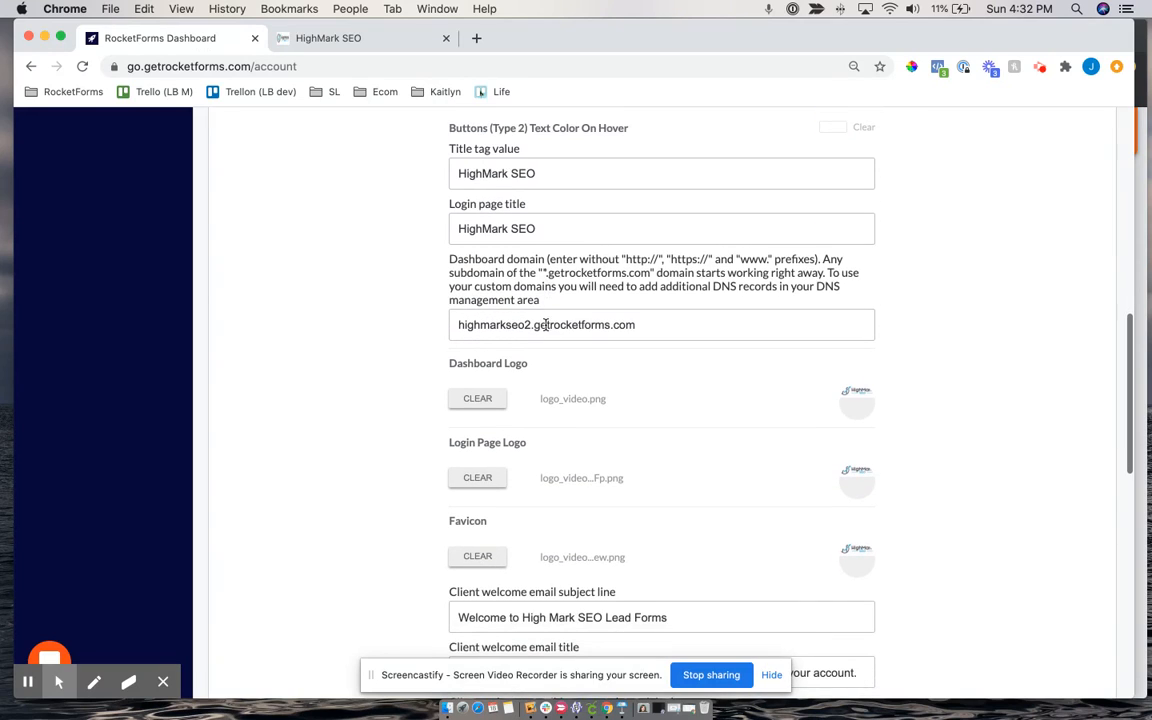
pyautogui.scroll(-4, 437, 322)
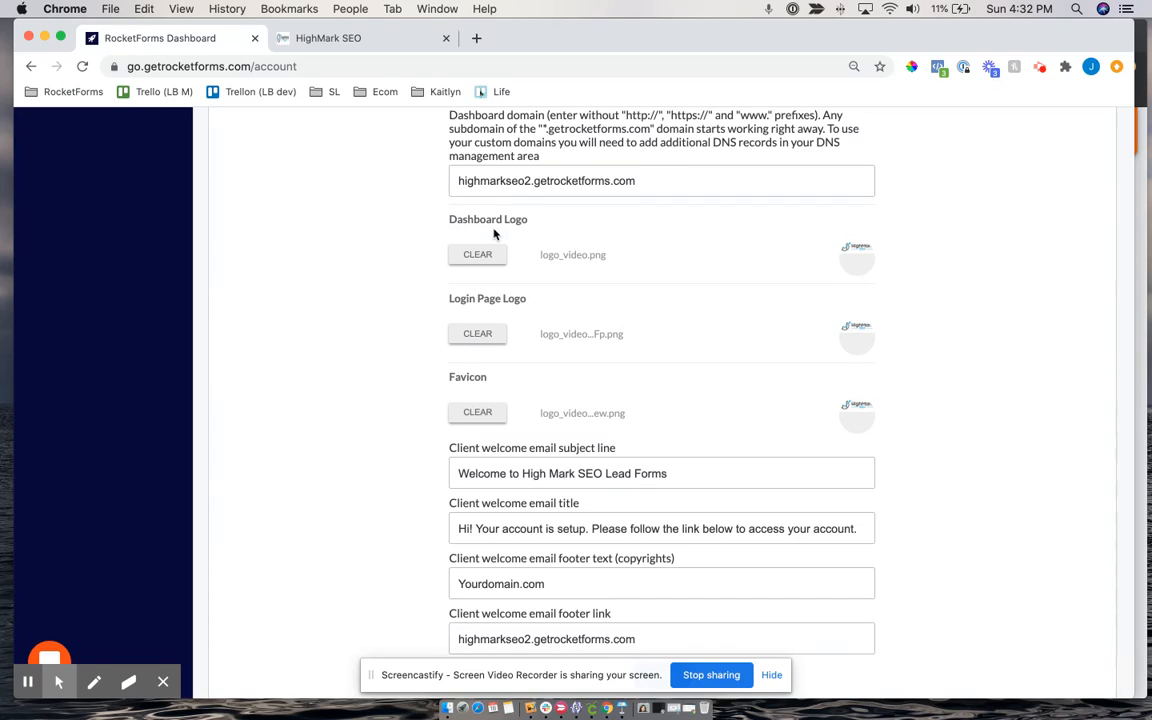
pyautogui.scroll(-4, 512, 386)
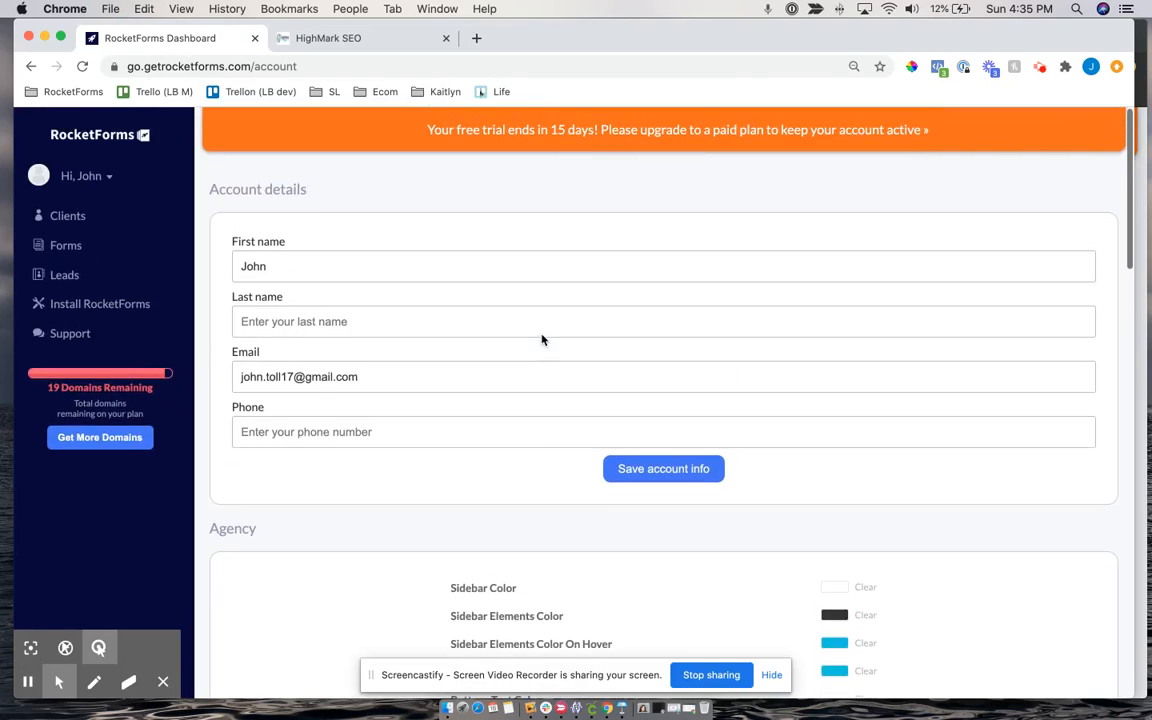
# Open the Sidebar Color picker in the Agency section to view it, and close it
pyautogui.scroll(-5, 540, 337)
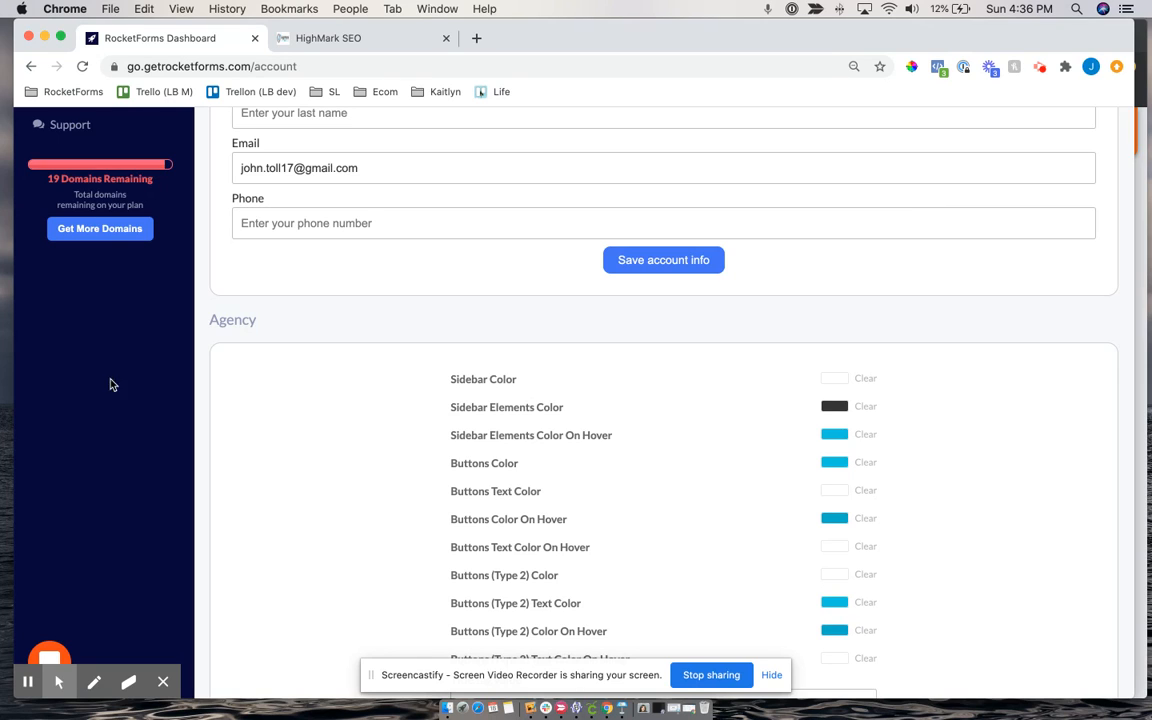
pyautogui.scroll(1, 91, 425)
pyautogui.scroll(-1, 92, 404)
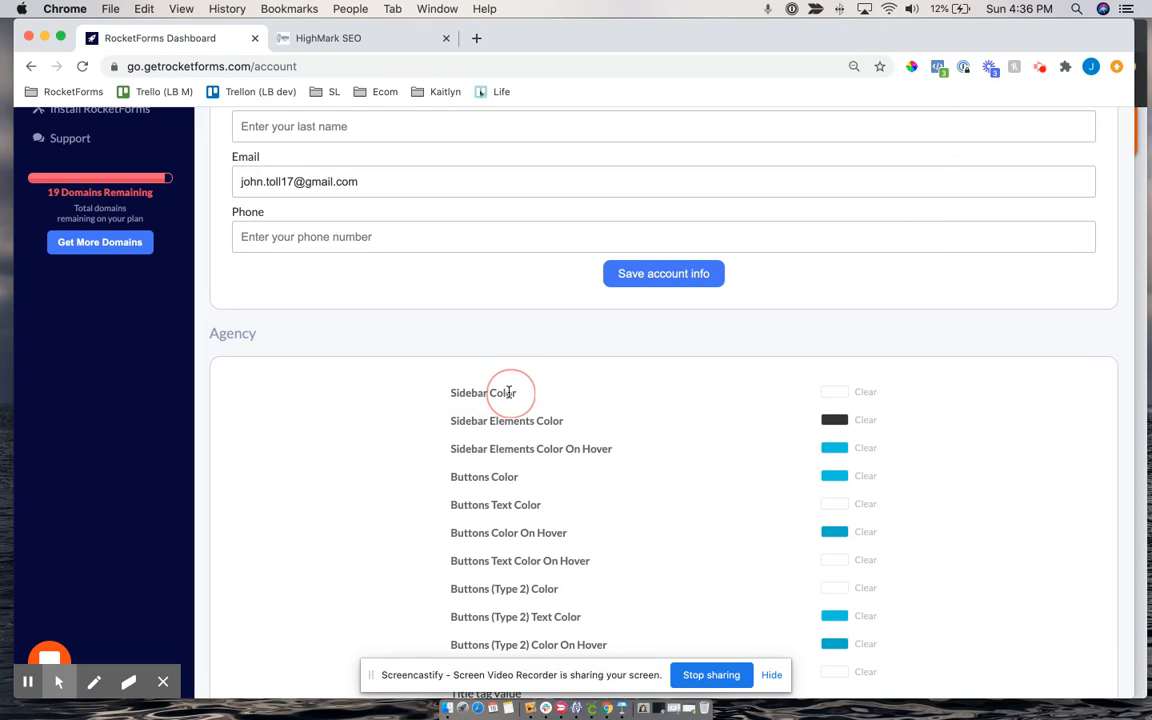
pyautogui.moveTo(526, 395); pyautogui.dragTo(499, 395)
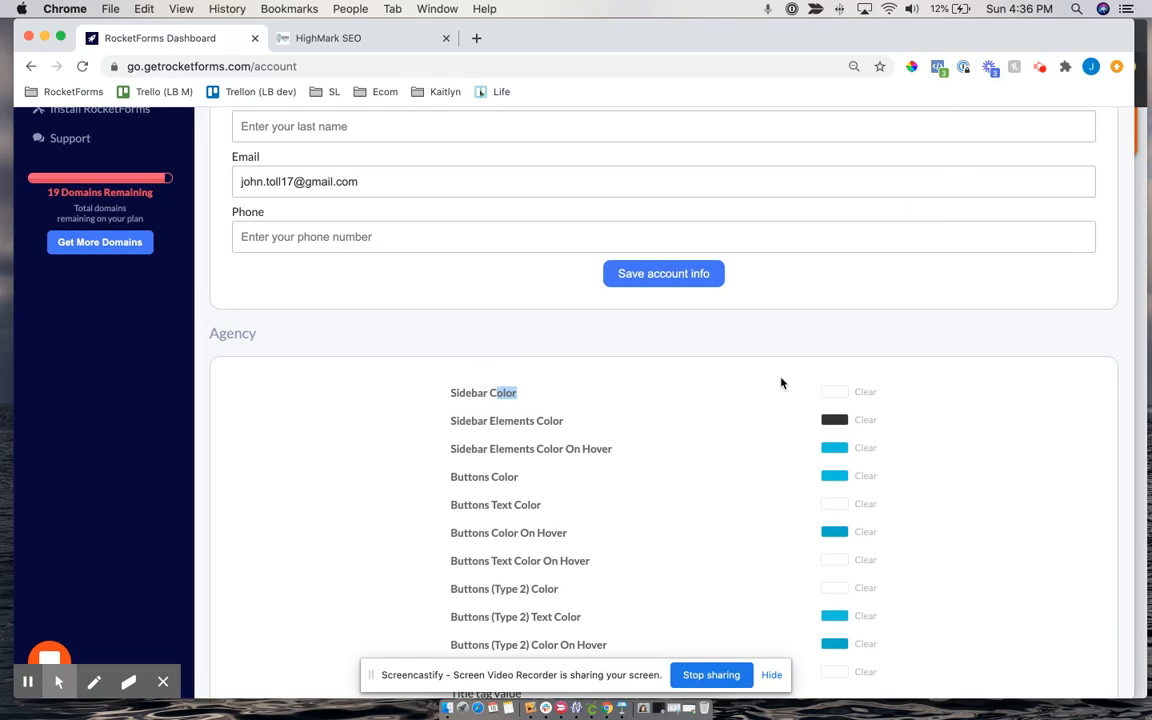
pyautogui.click(833, 392)
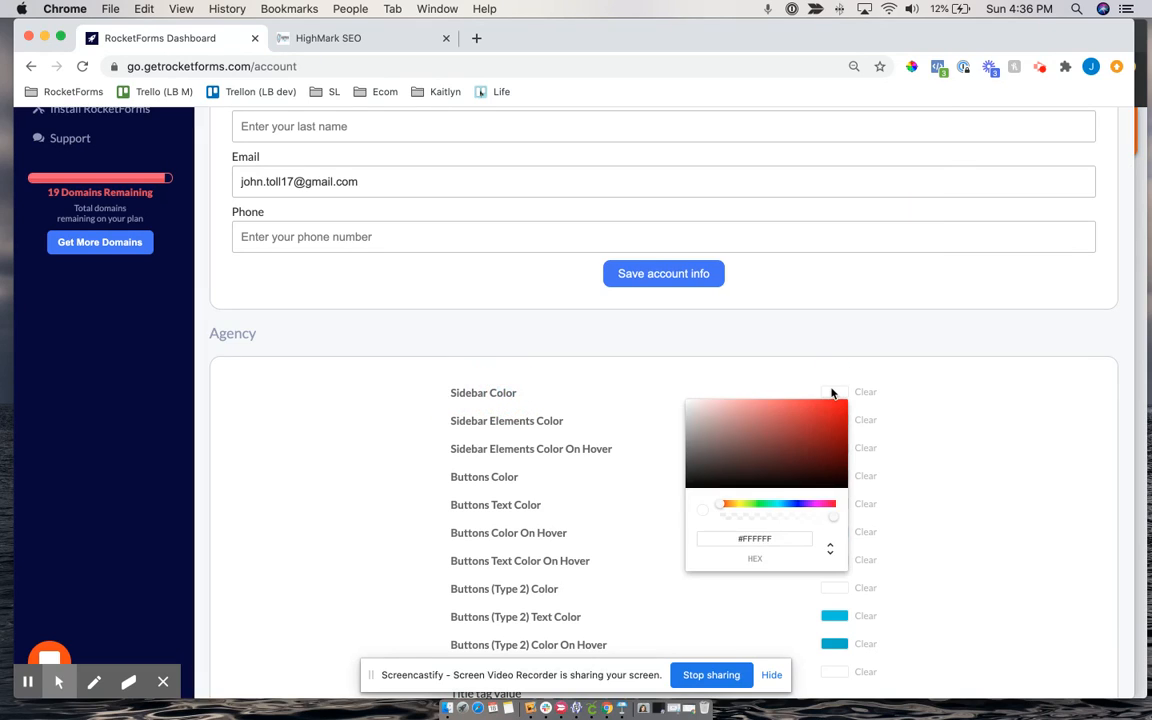
pyautogui.click(977, 473)
# Examine the Sidebar Elements Color options, including the hover color, and the button color options below them
pyautogui.scroll(-1, 535, 476)
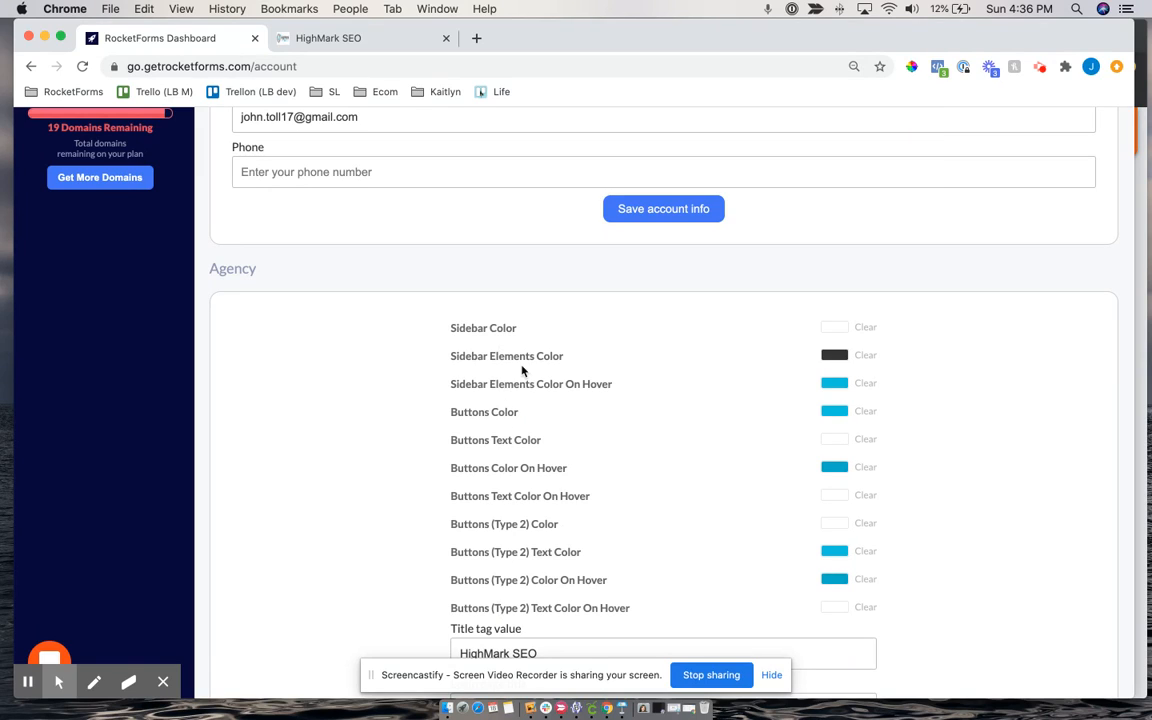
pyautogui.moveTo(446, 362); pyautogui.dragTo(603, 385)
pyautogui.click(445, 360)
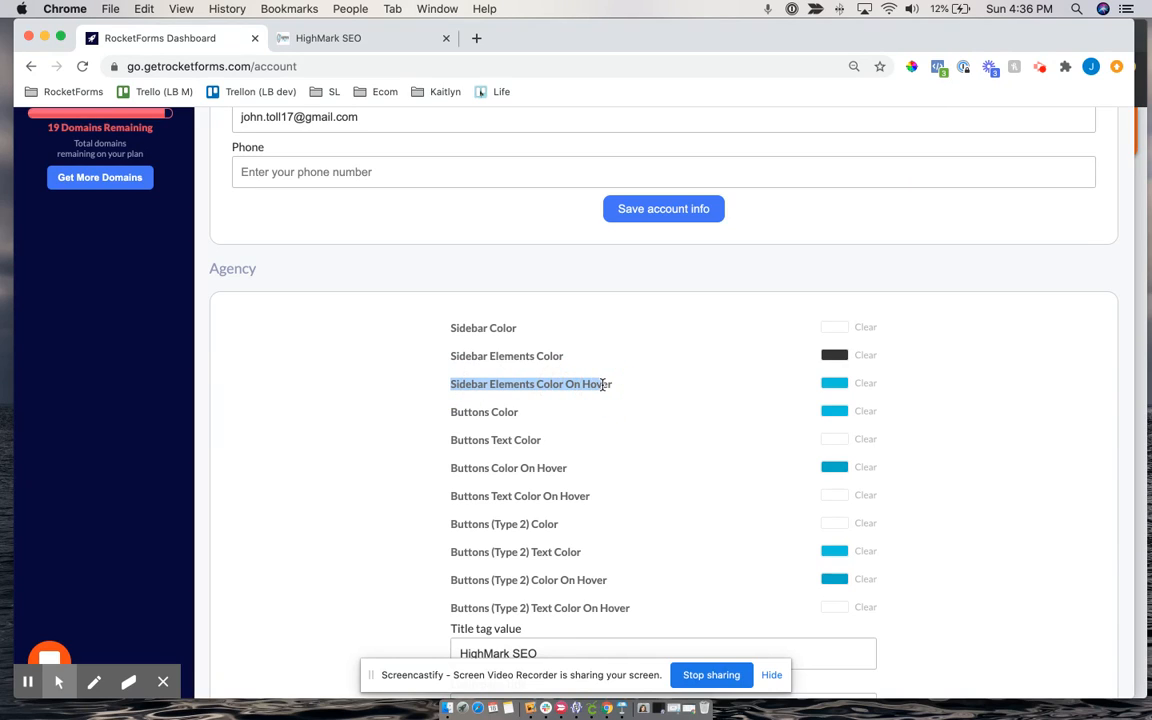
pyautogui.scroll(-1, 484, 417)
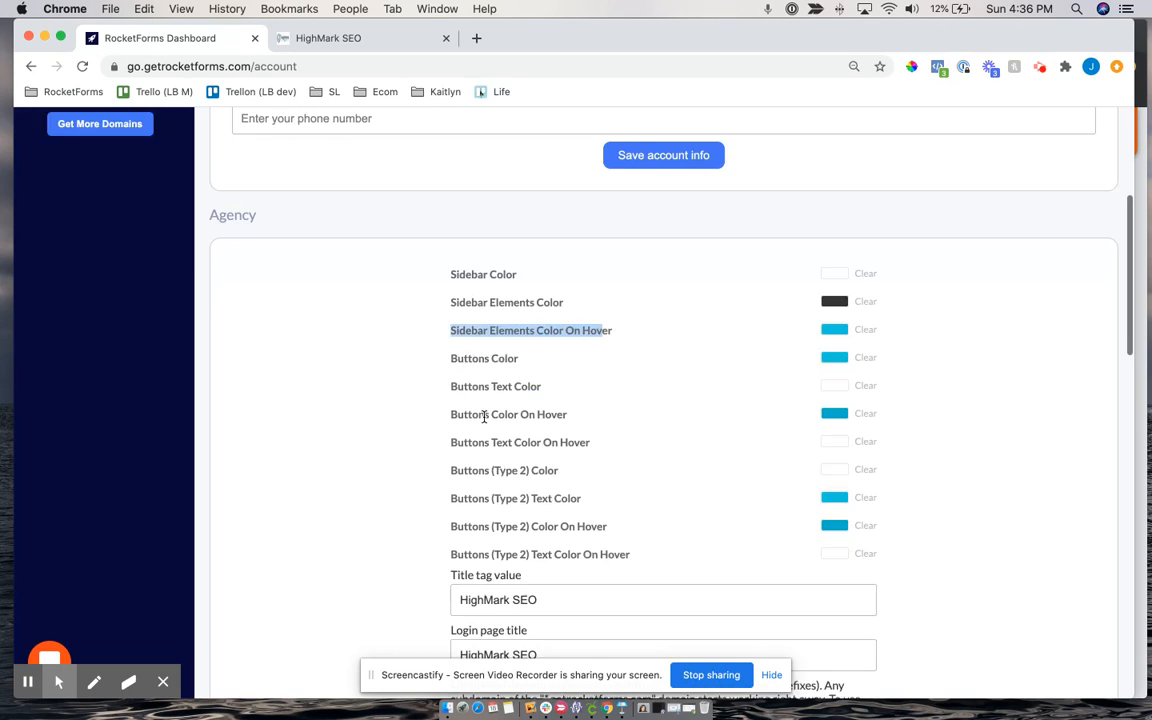
pyautogui.scroll(-5, 484, 417)
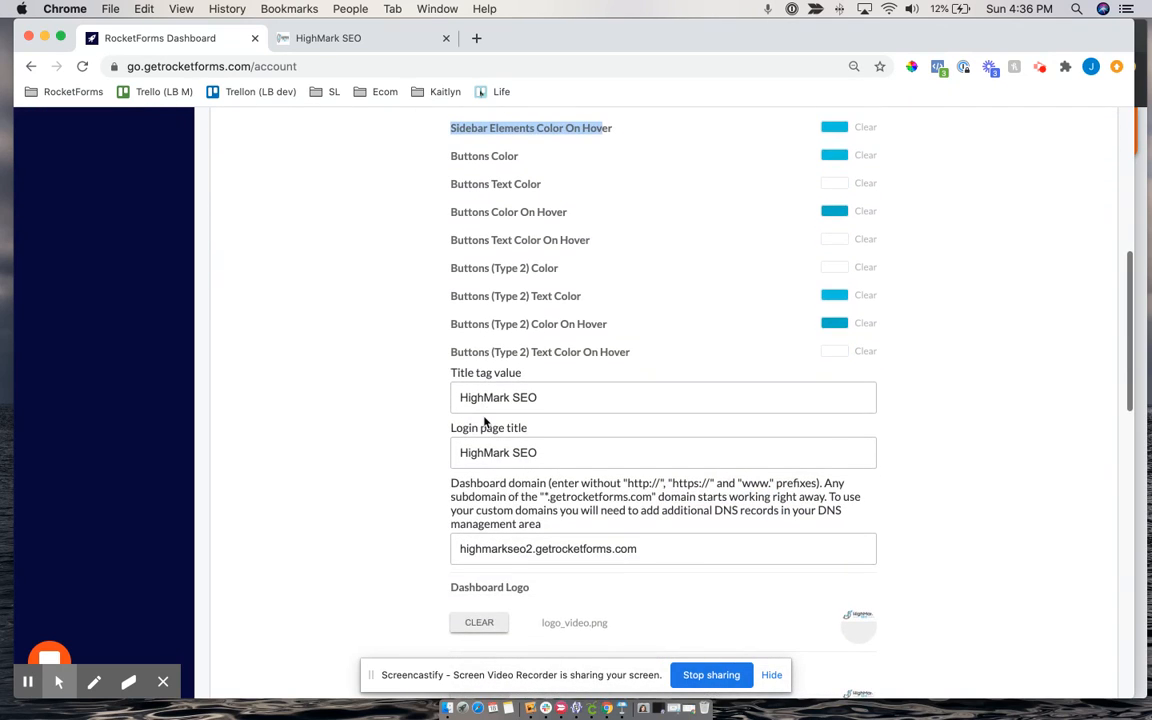
pyautogui.scroll(-1, 489, 321)
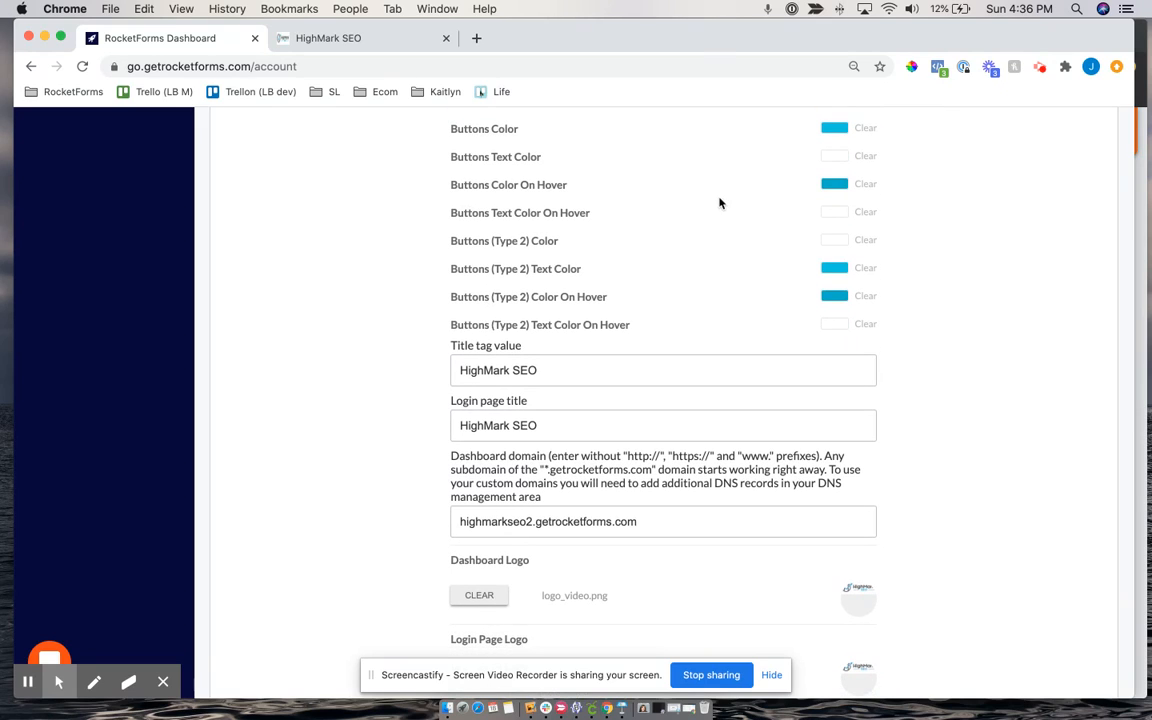
pyautogui.scroll(-1, 494, 361)
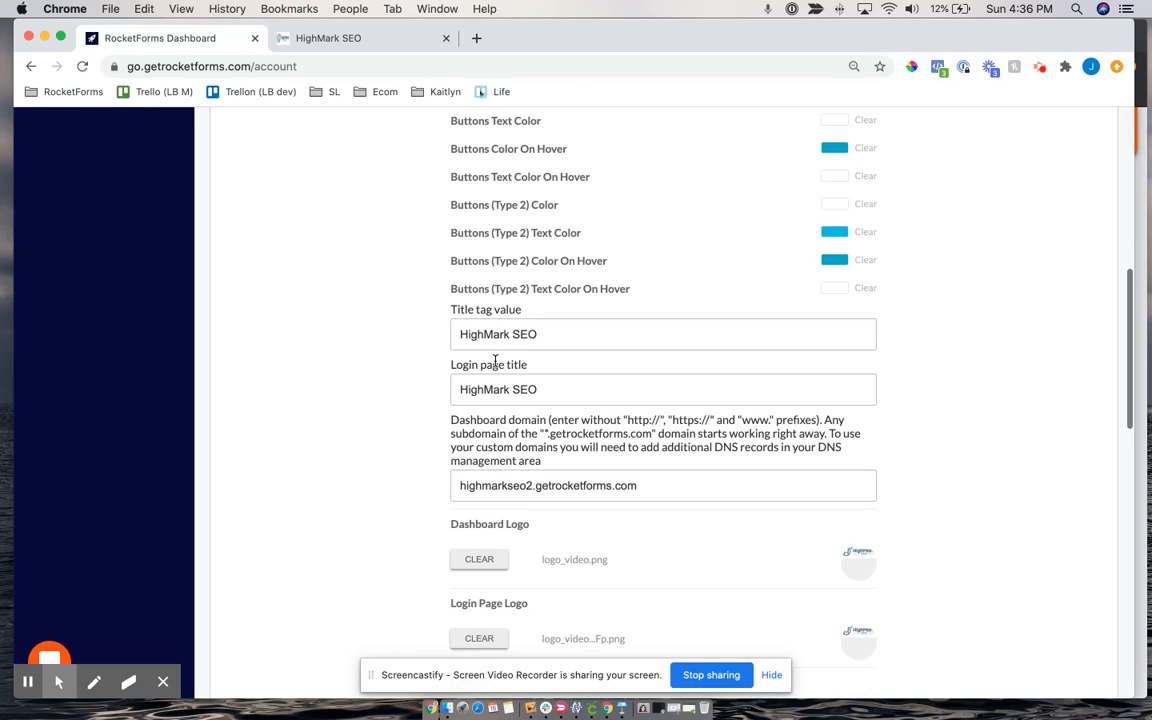
# Examine the Title tag value and Login page title settings in the Agency section
pyautogui.click(461, 335)
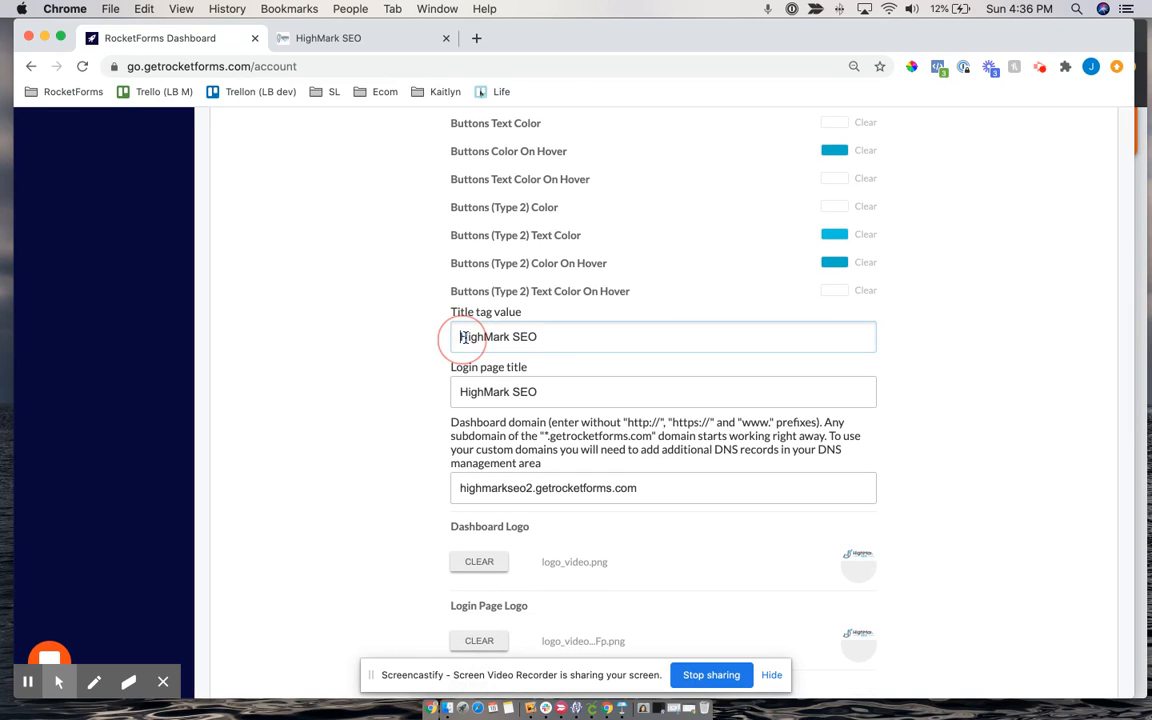
pyautogui.moveTo(461, 336); pyautogui.dragTo(543, 337)
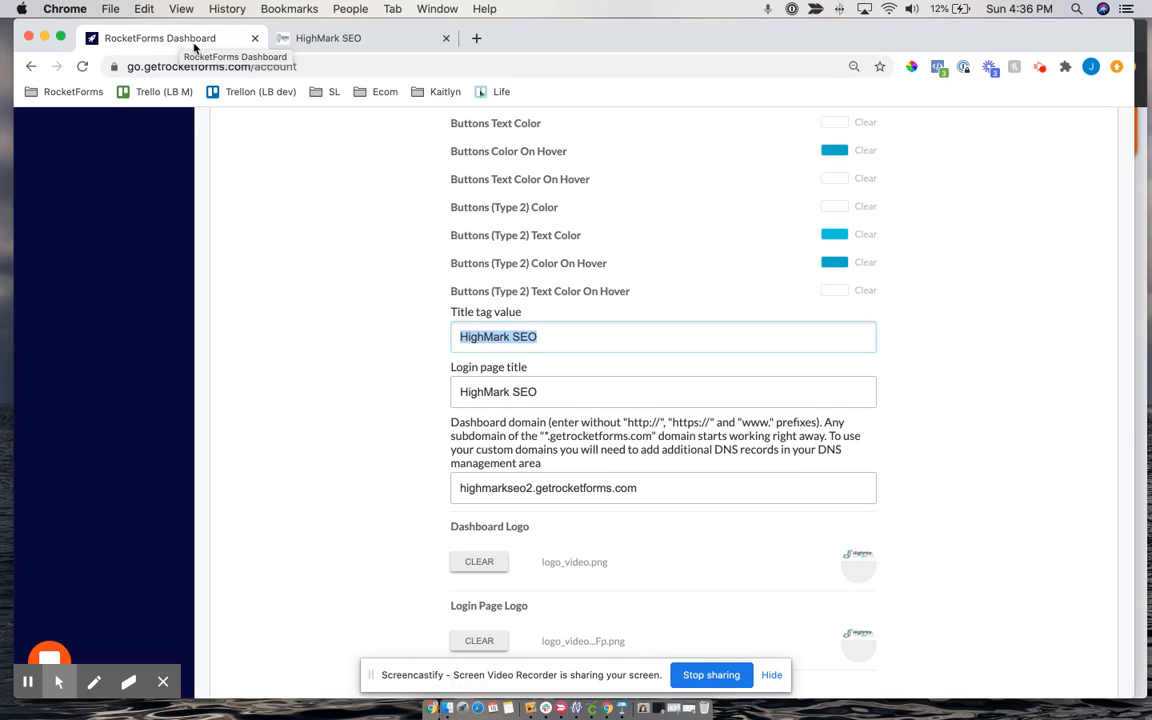
pyautogui.scroll(-1, 550, 342)
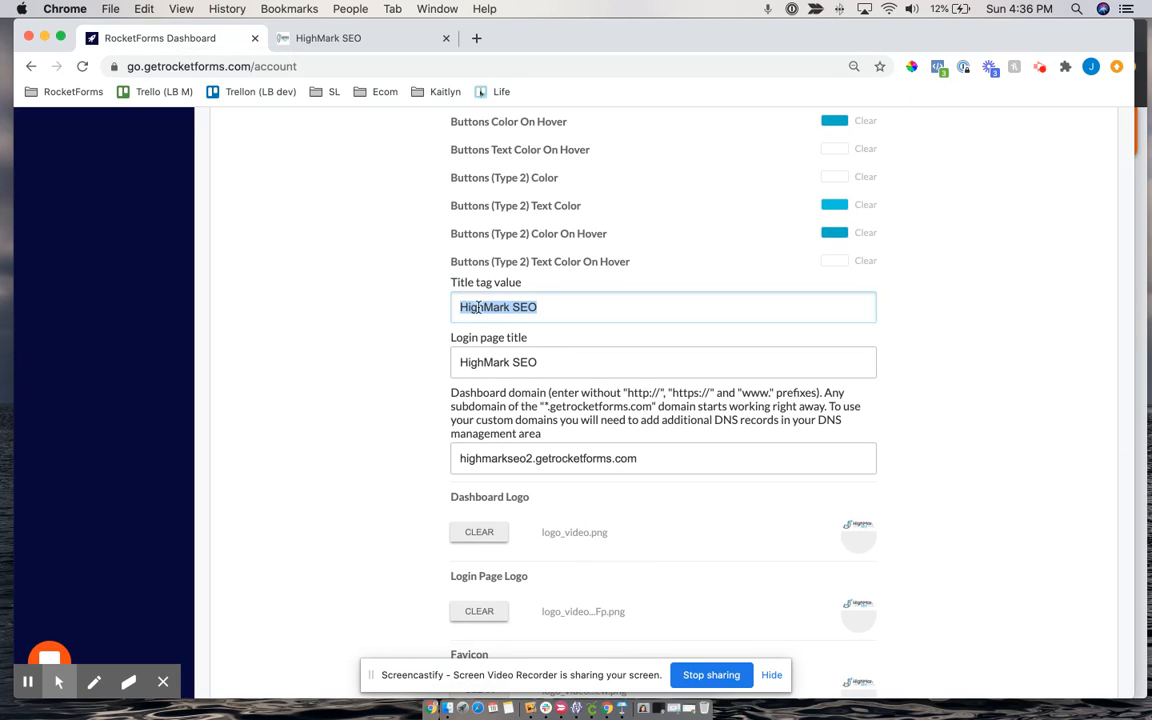
pyautogui.click(455, 340)
pyautogui.moveTo(455, 340); pyautogui.dragTo(518, 336)
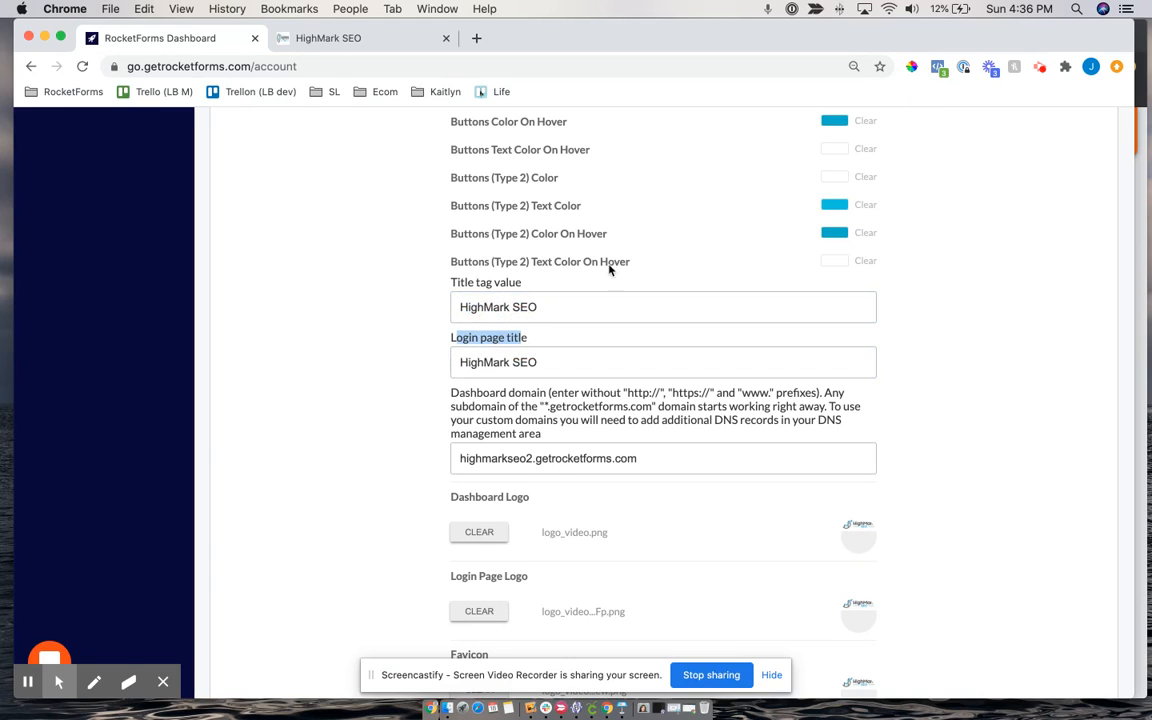
# Switch to the incognito window with the HighMark SEO dashboard, log out, and inspect the heading on the login page
pyautogui.click(1142, 184)
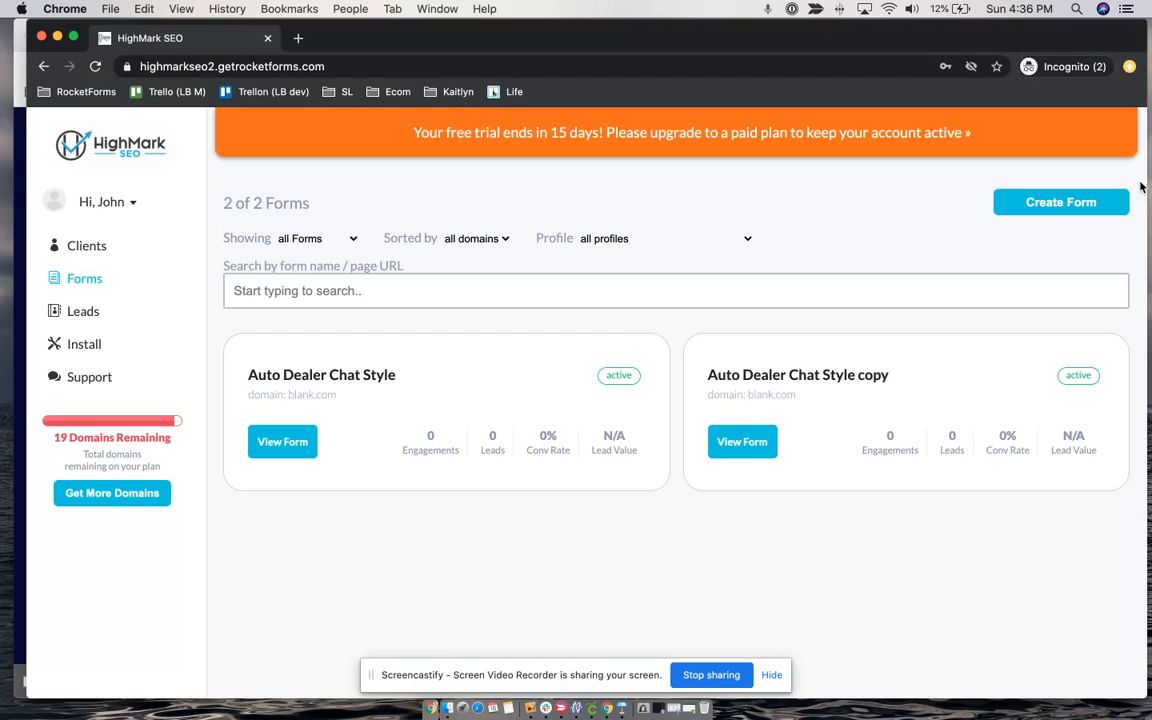
pyautogui.click(101, 202)
pyautogui.click(102, 296)
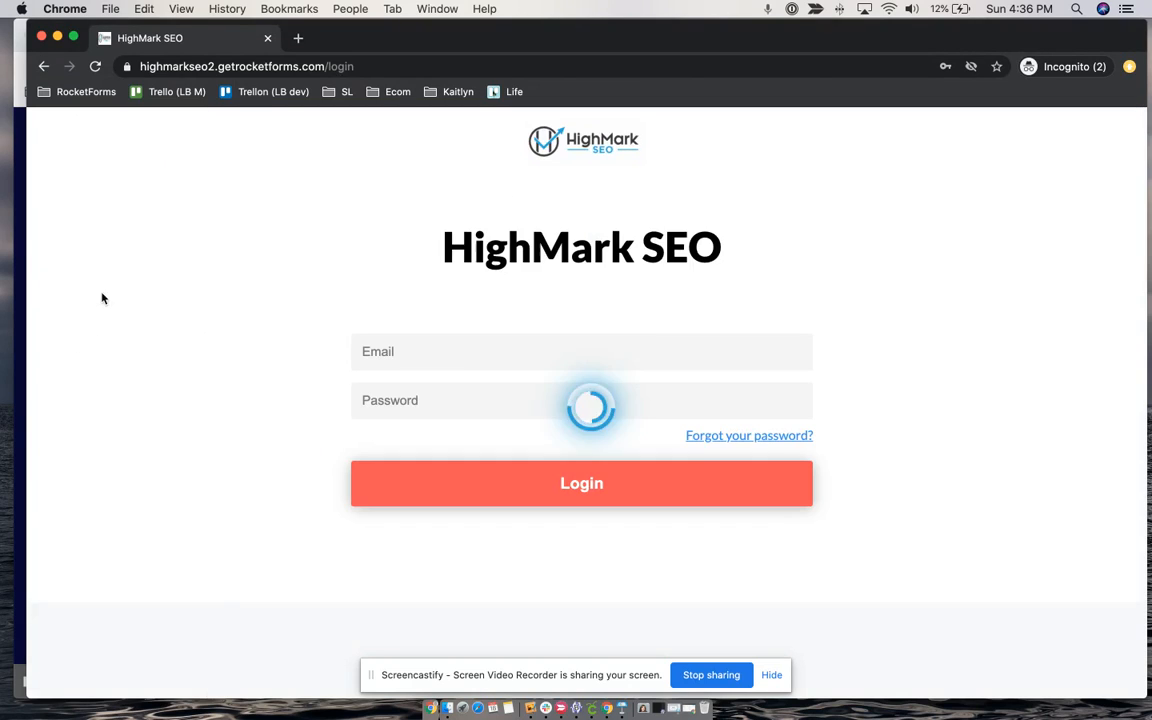
pyautogui.tripleClick(481, 250)
pyautogui.click(445, 249)
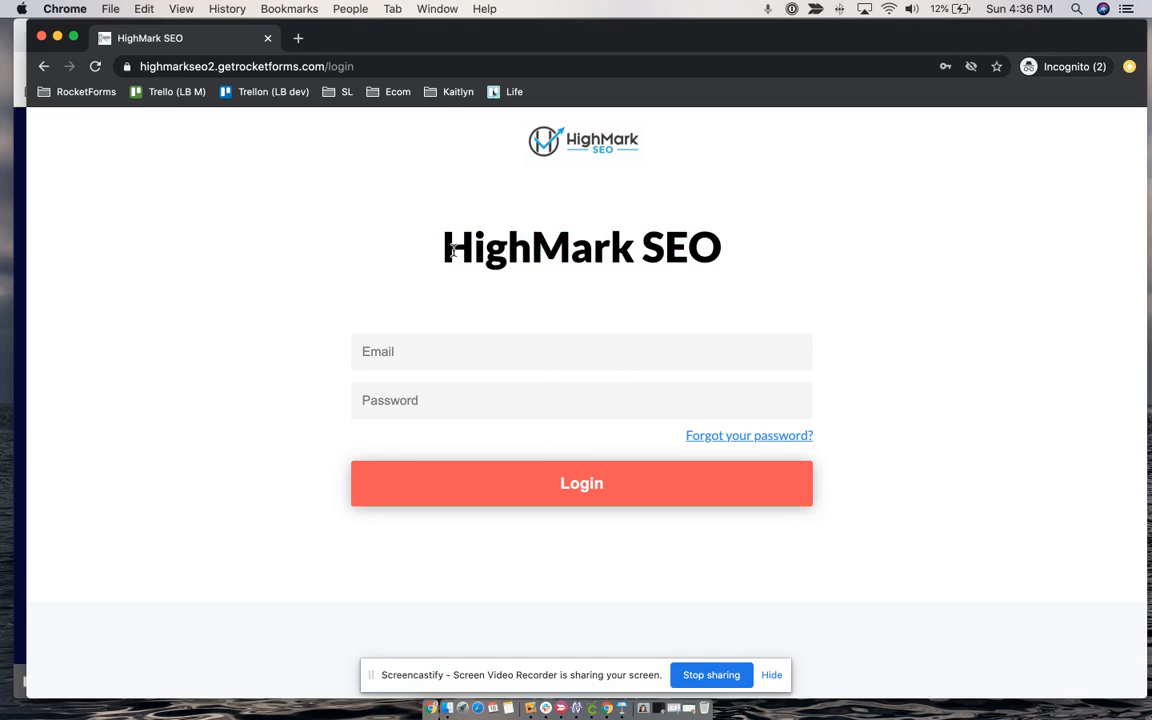
pyautogui.moveTo(440, 248); pyautogui.dragTo(770, 259)
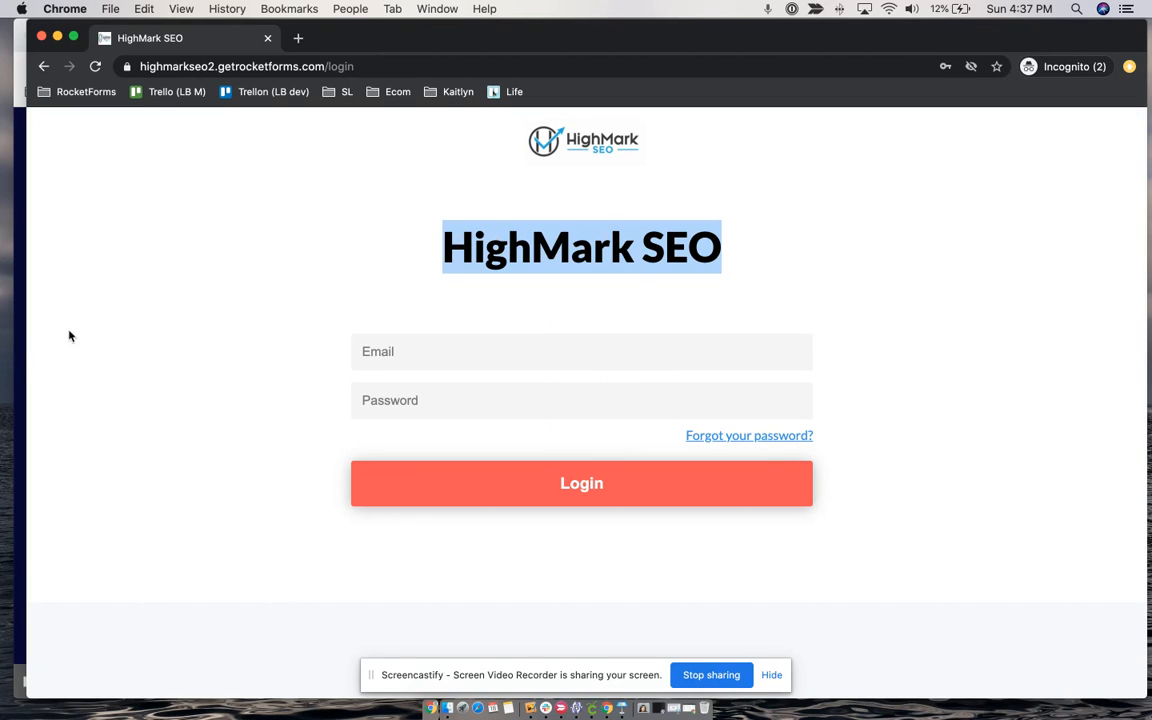
# Return to the RocketForms account window and examine the Dashboard domain setting, highlighting the getrocketforms.com part of its value
pyautogui.click(18, 318)
pyautogui.scroll(-5, 600, 320)
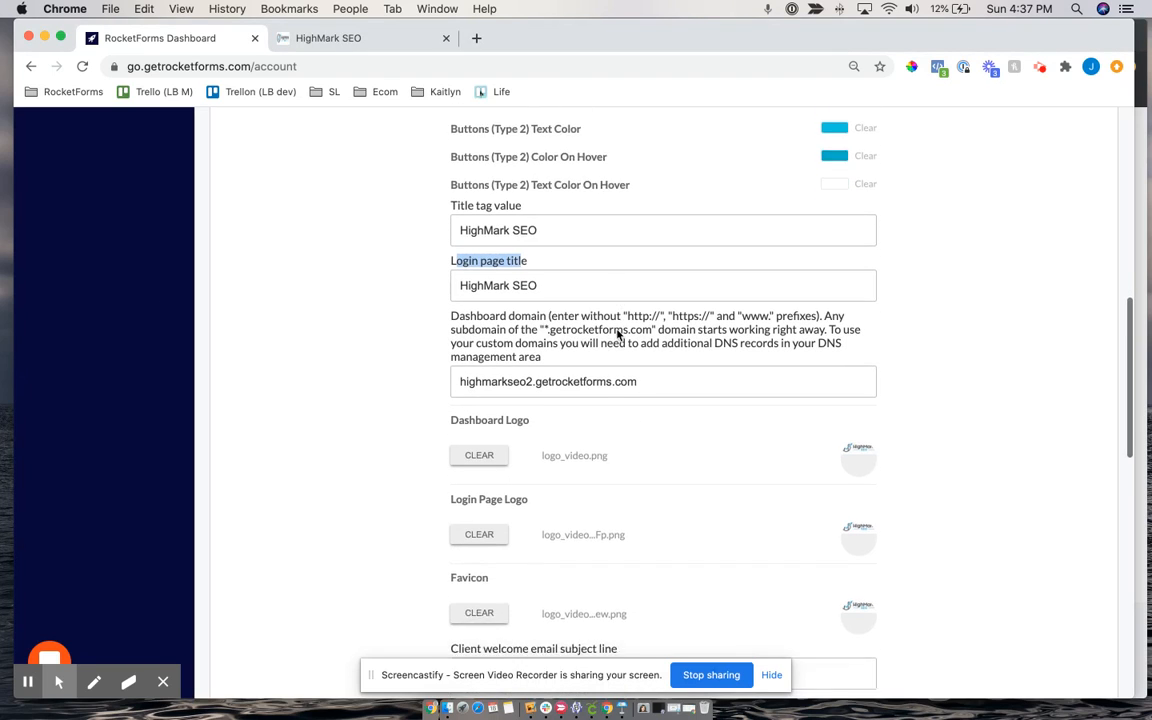
pyautogui.scroll(1, 597, 203)
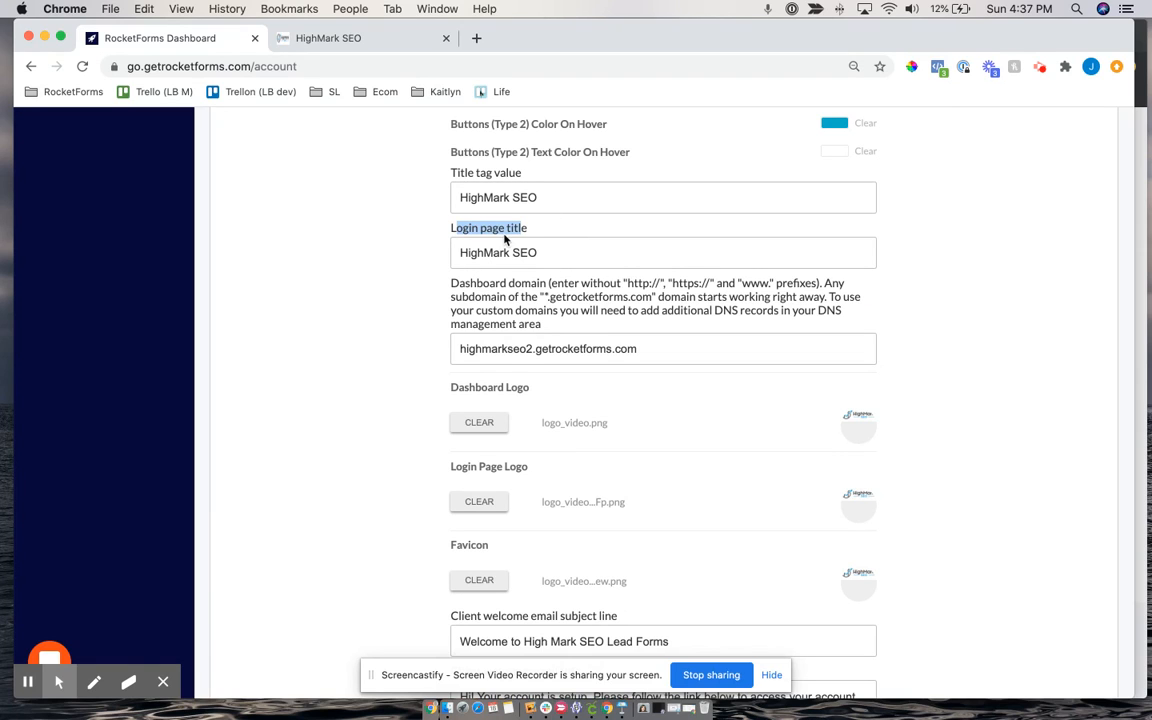
pyautogui.scroll(-1, 453, 236)
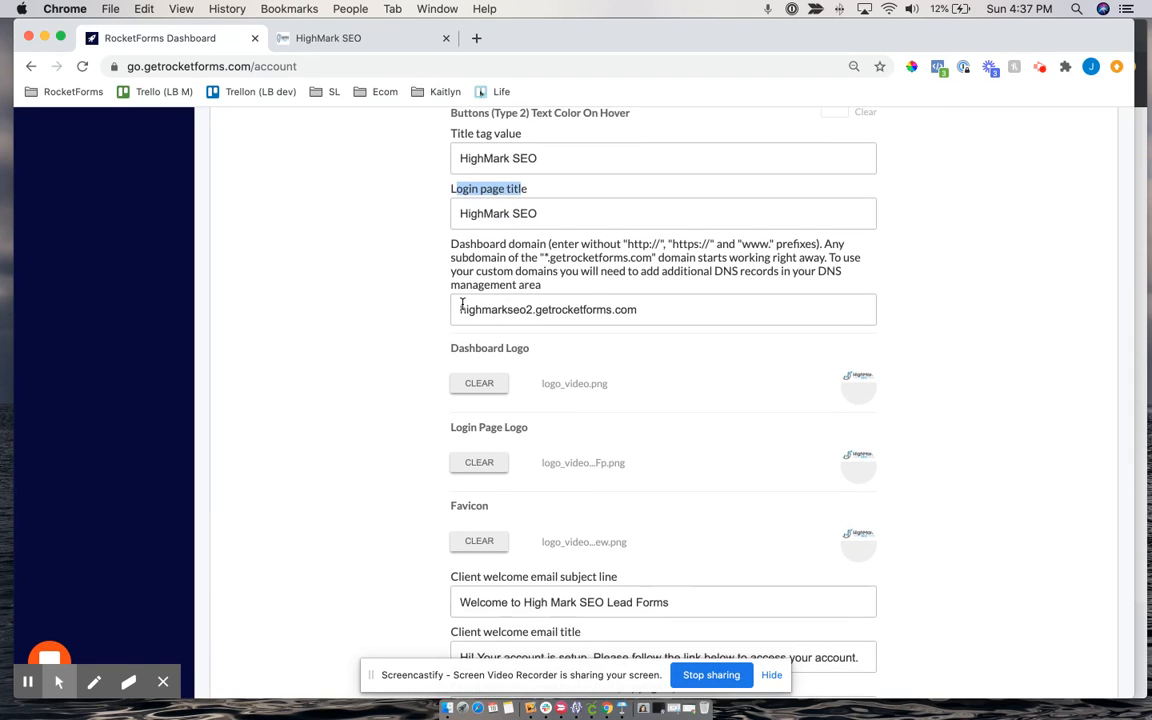
pyautogui.scroll(-1, 462, 303)
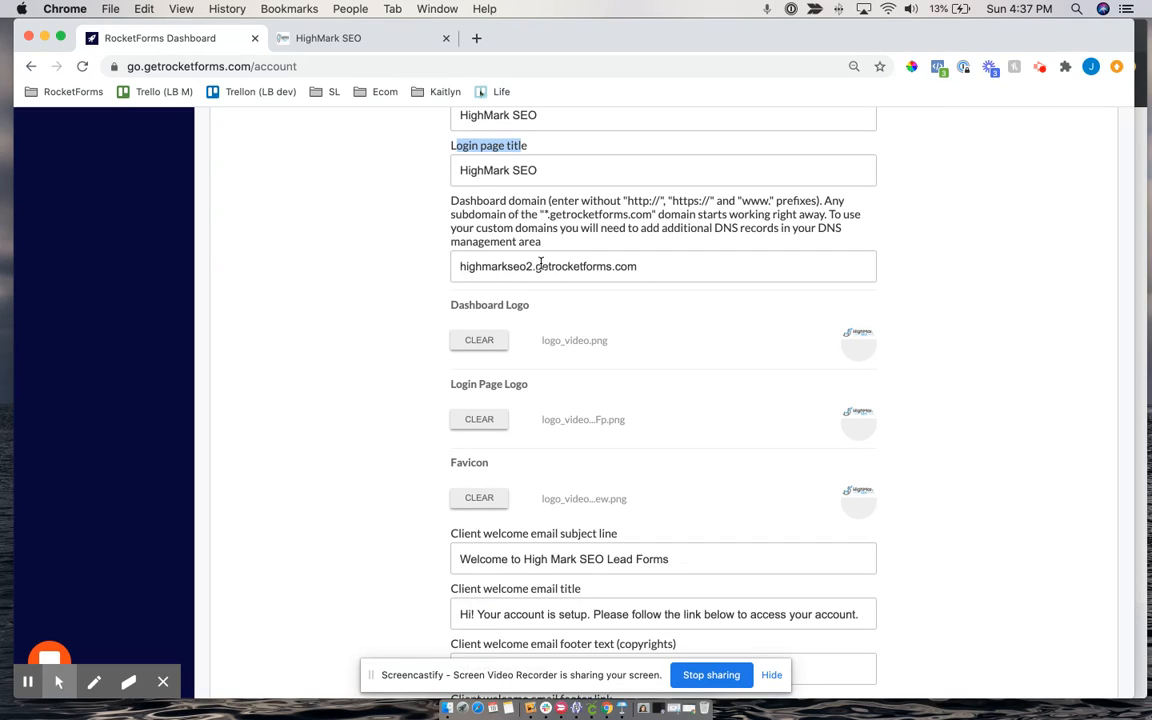
pyautogui.moveTo(538, 268); pyautogui.dragTo(643, 268)
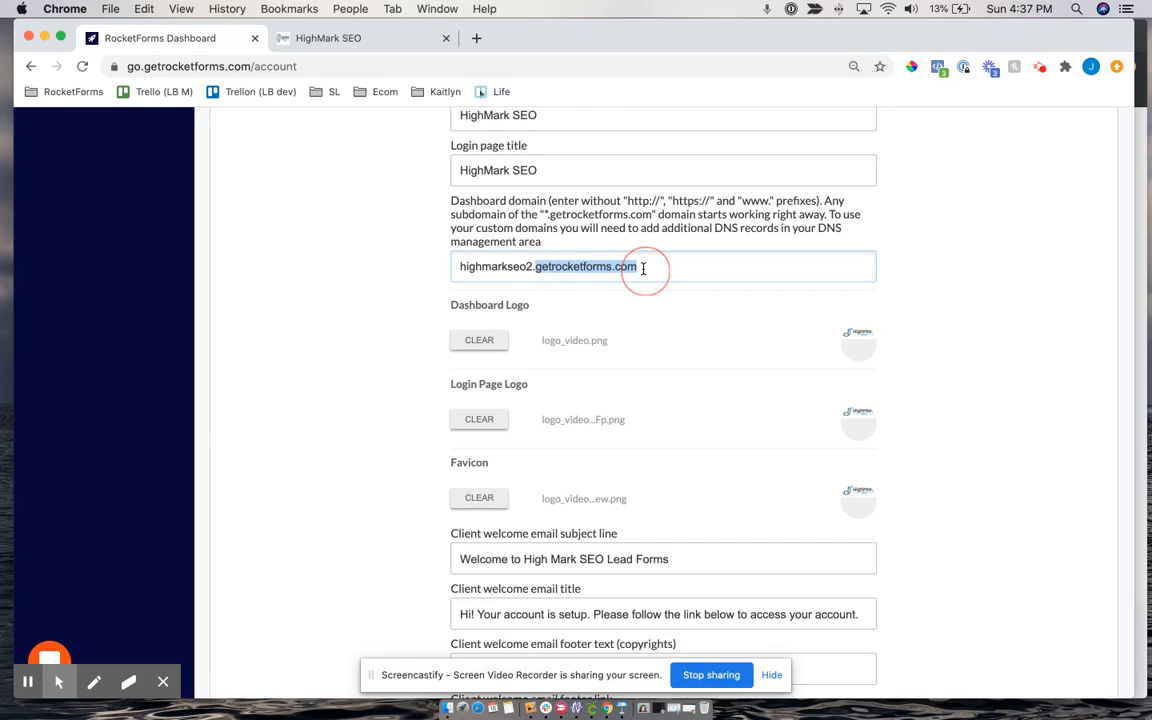
# Copy the current Dashboard domain and replace it with brand.getrocketforms.com
pyautogui.tripleClick(459, 268)
pyautogui.press('super+c')
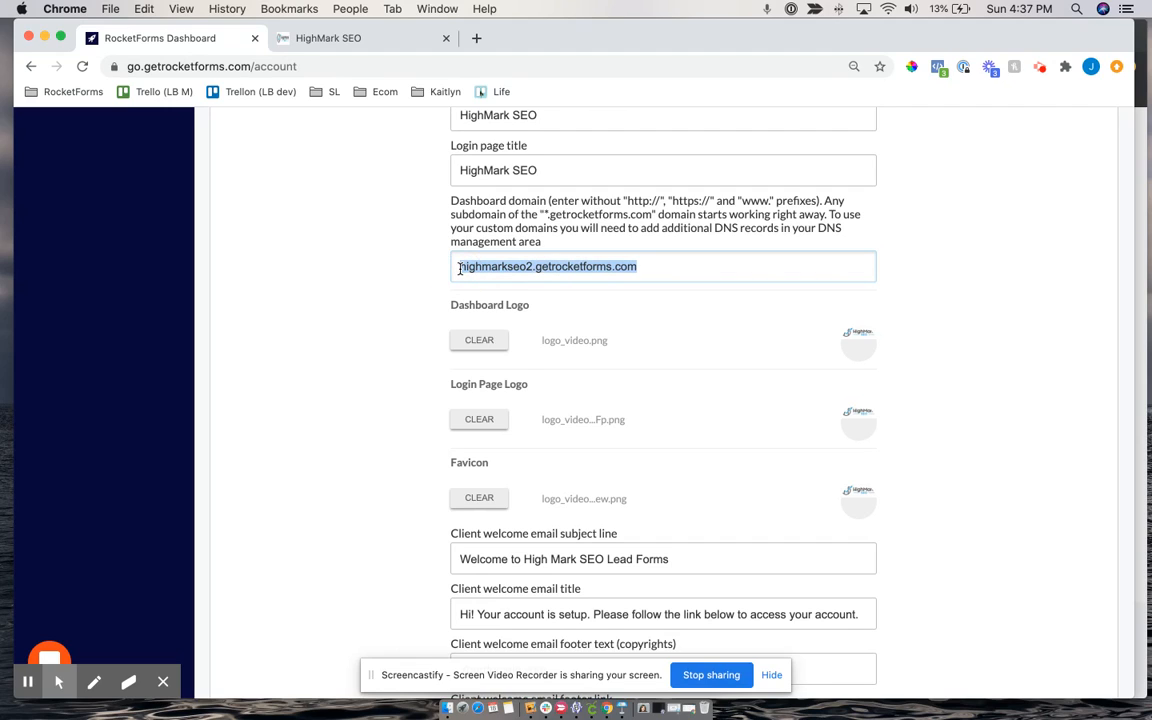
pyautogui.write('brand.ge')
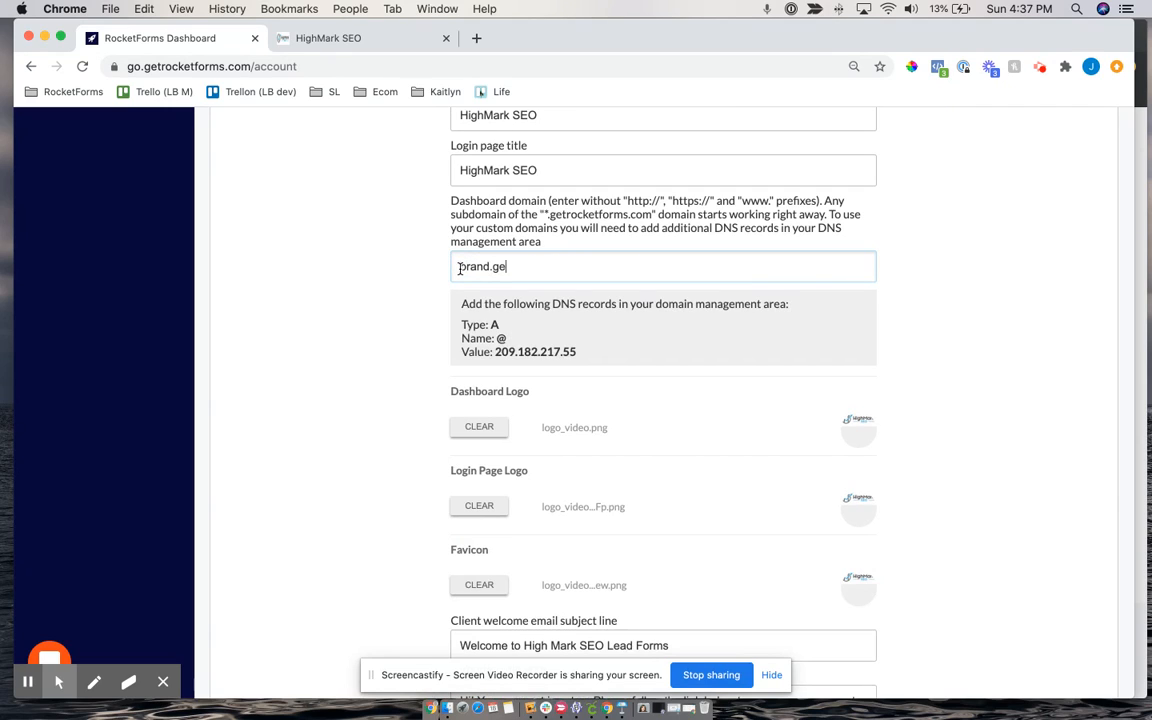
pyautogui.write('trocketforms.com')
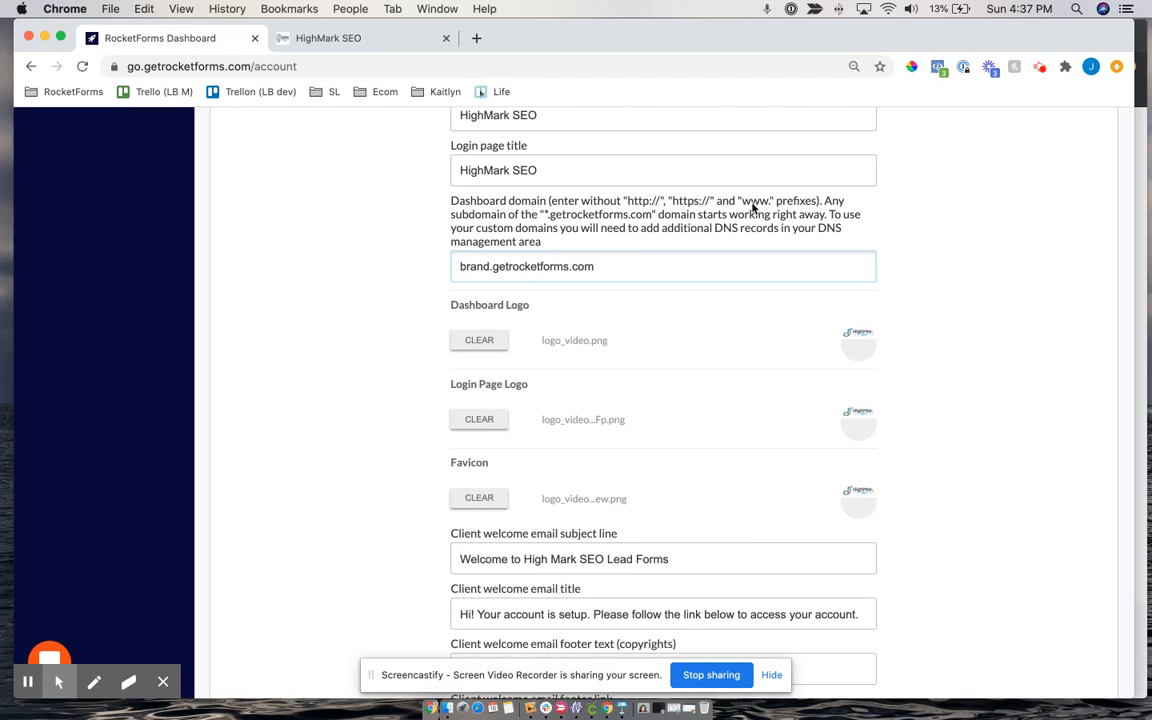
pyautogui.scroll(-1, 887, 232)
pyautogui.scroll(-10, 661, 249)
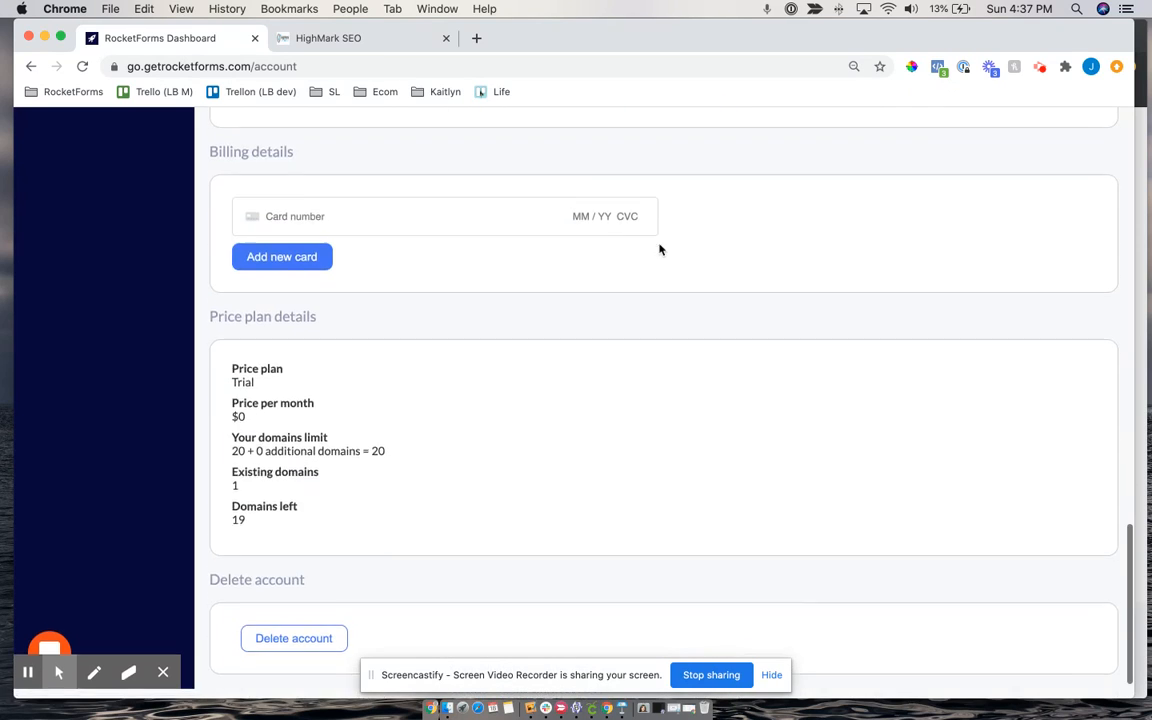
pyautogui.scroll(3, 640, 242)
pyautogui.scroll(5, 758, 204)
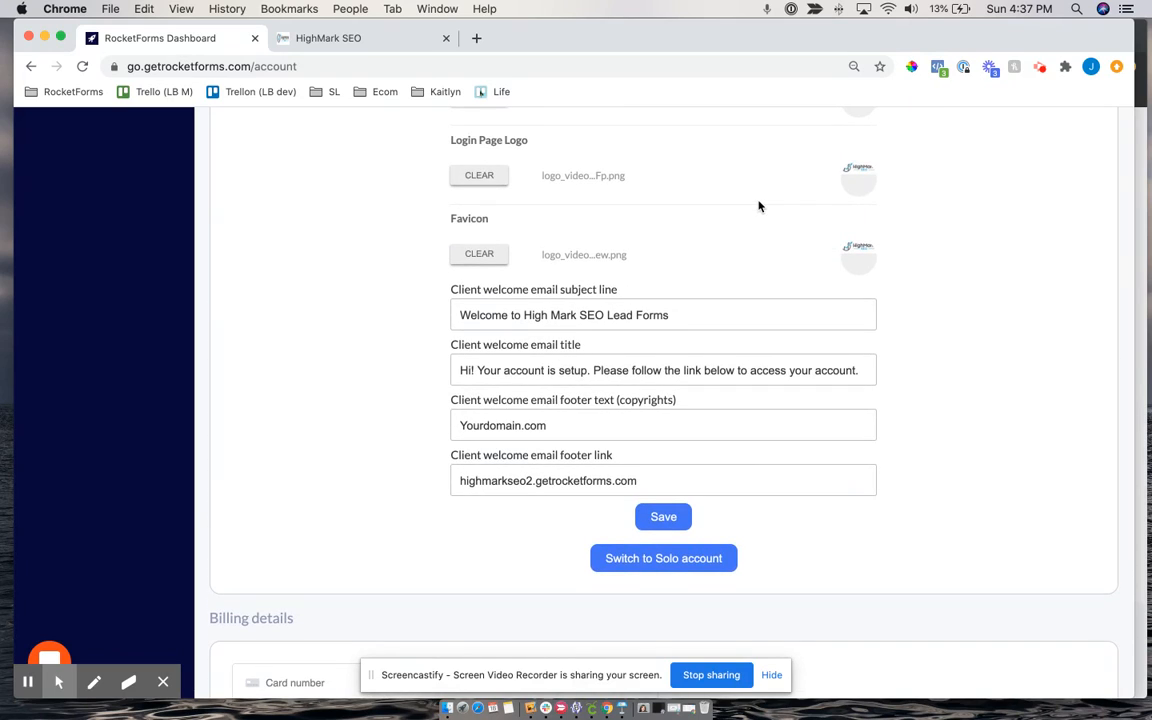
pyautogui.scroll(1, 758, 206)
pyautogui.scroll(3, 758, 205)
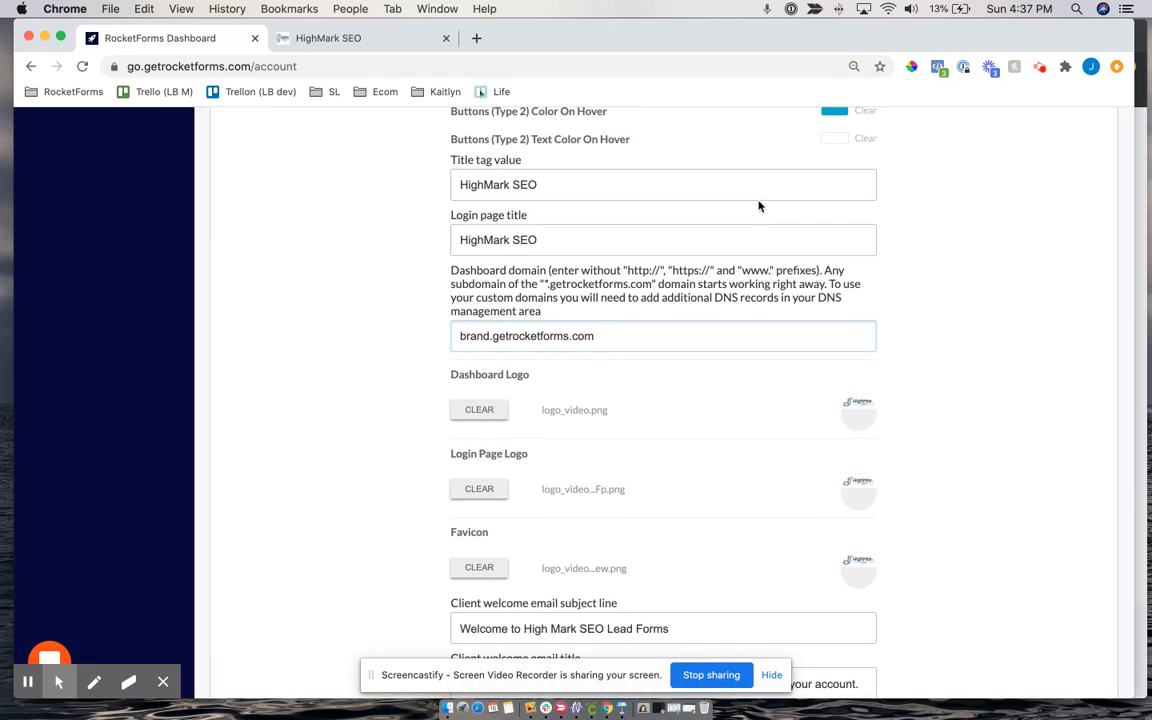
# Set the Dashboard domain to forms.yourdomain.com to view its DNS records, and paste highmarkseo2.getrocketforms.com back in
pyautogui.tripleClick(545, 335)
pyautogui.write('doma.')
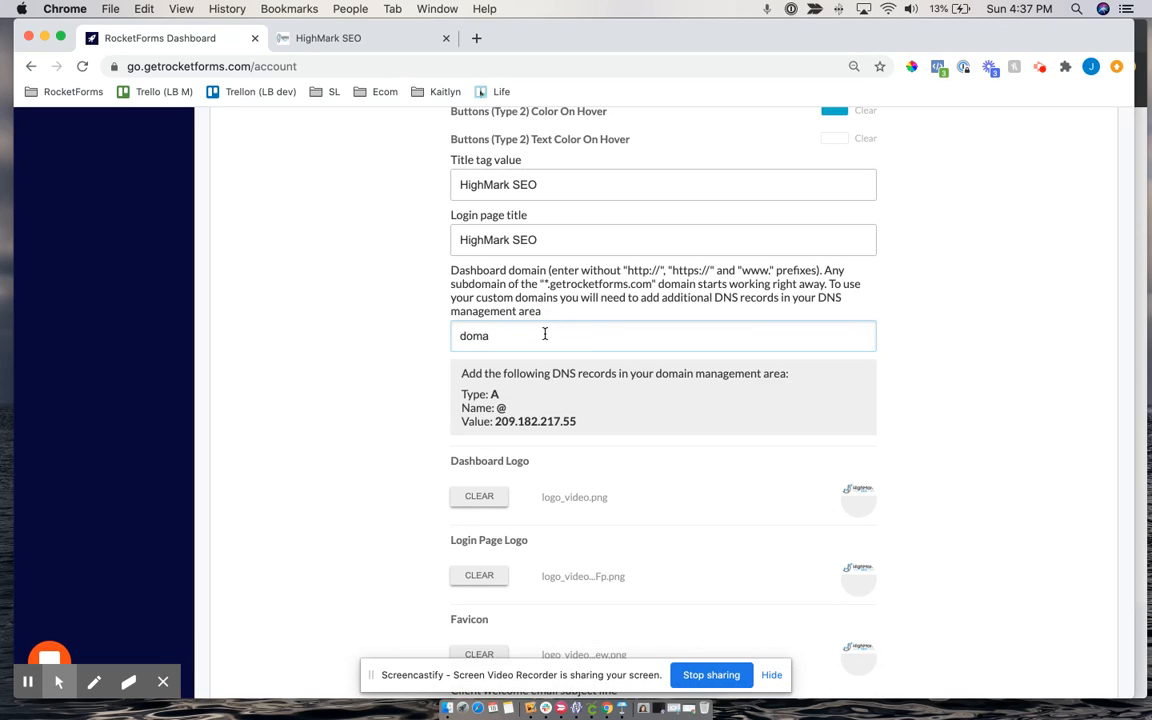
pyautogui.press('BackSpace')
pyautogui.press('BackSpace')
pyautogui.press('BackSpace')
pyautogui.press('BackSpace')
pyautogui.write('forms.yourdomain.com')
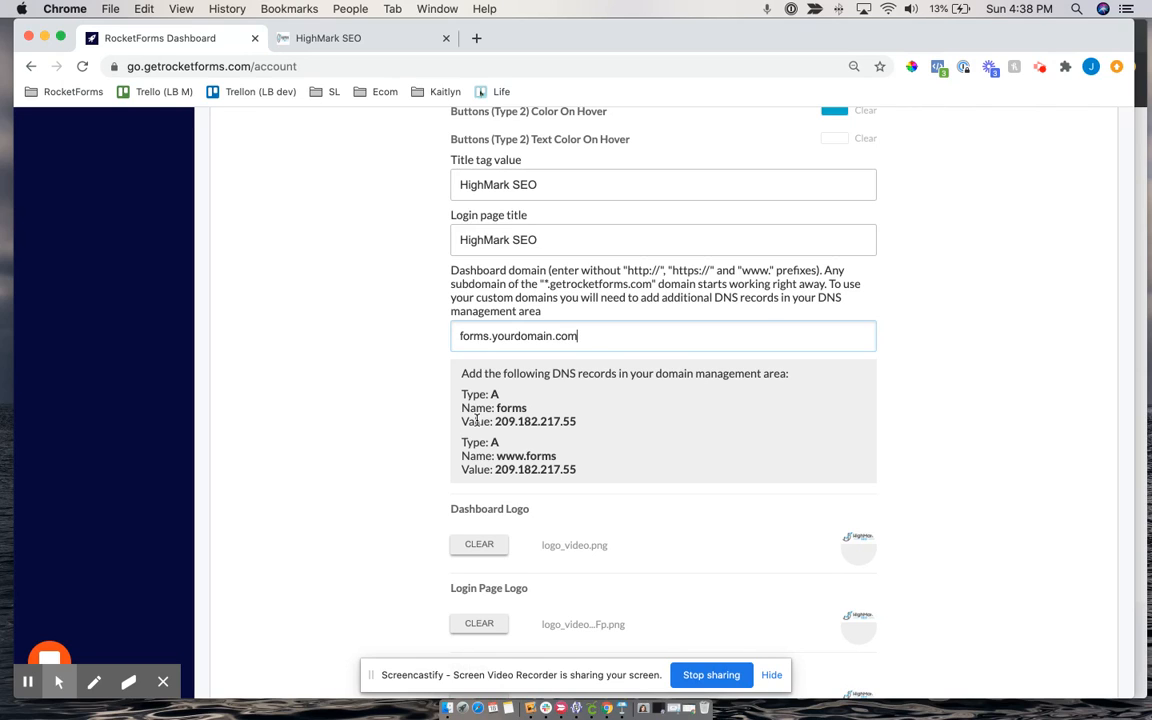
pyautogui.tripleClick(571, 337)
pyautogui.press('super+v')
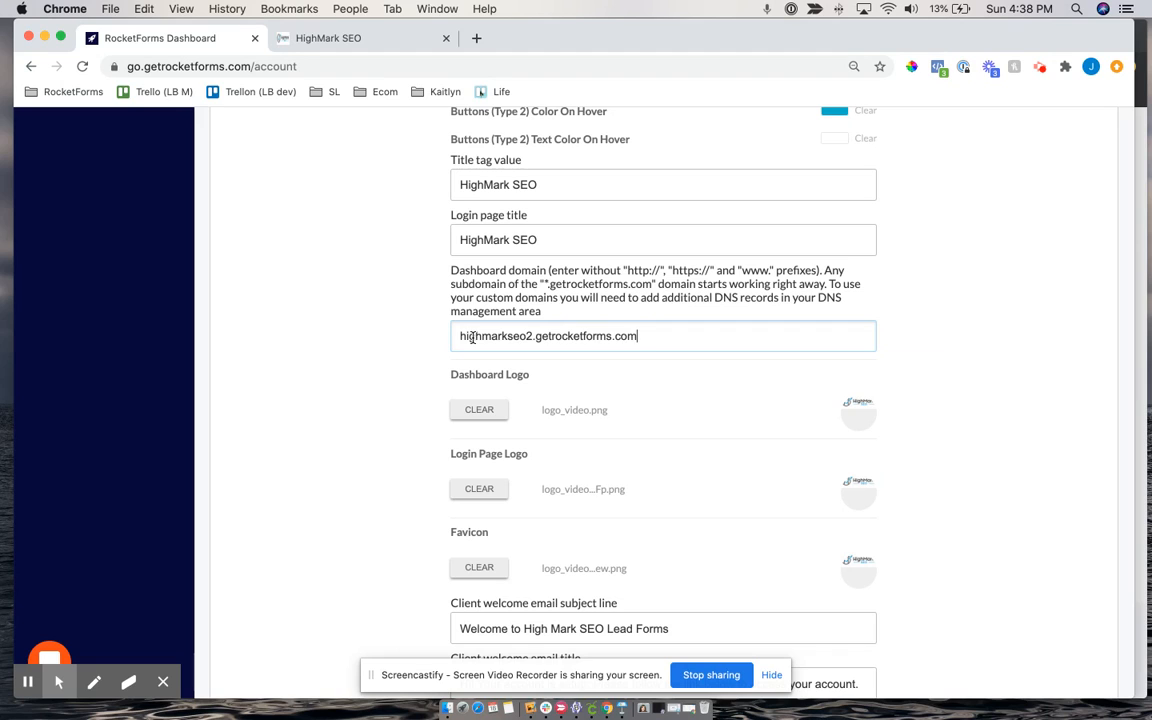
# Examine the Dashboard Logo, Login Page Logo and Favicon settings in the Agency section
pyautogui.scroll(-3, 656, 337)
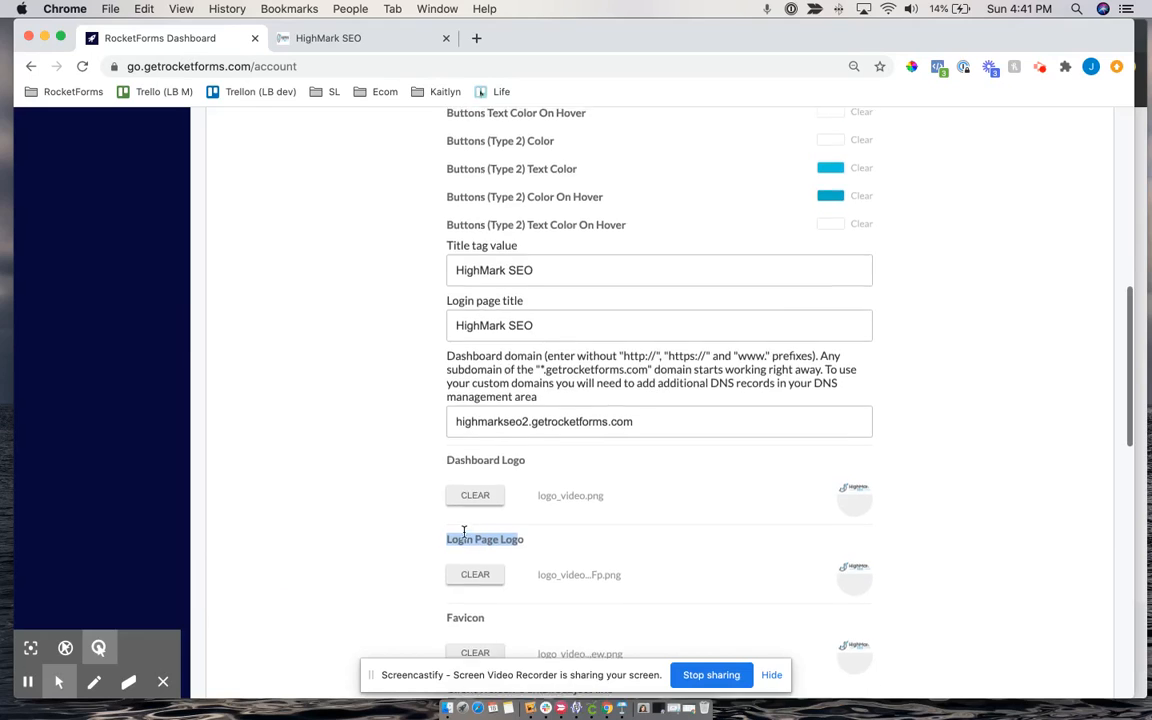
pyautogui.scroll(-5, 465, 532)
pyautogui.scroll(-3, 558, 296)
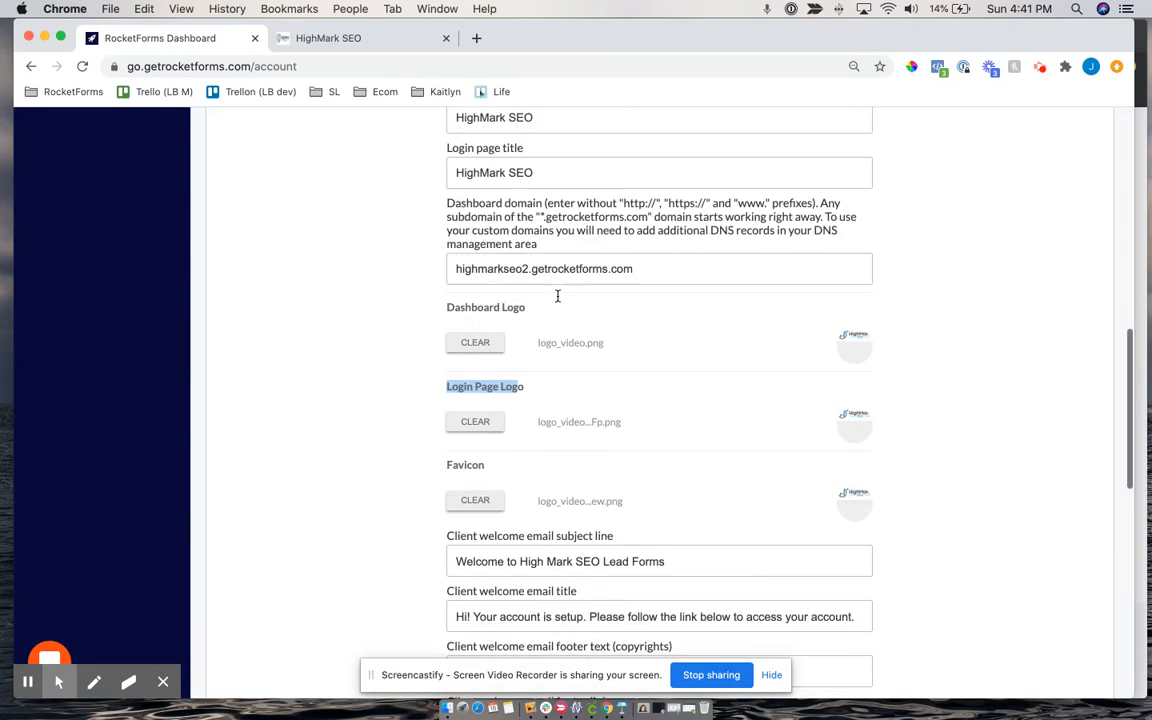
pyautogui.click(654, 285)
pyautogui.scroll(-3, 658, 286)
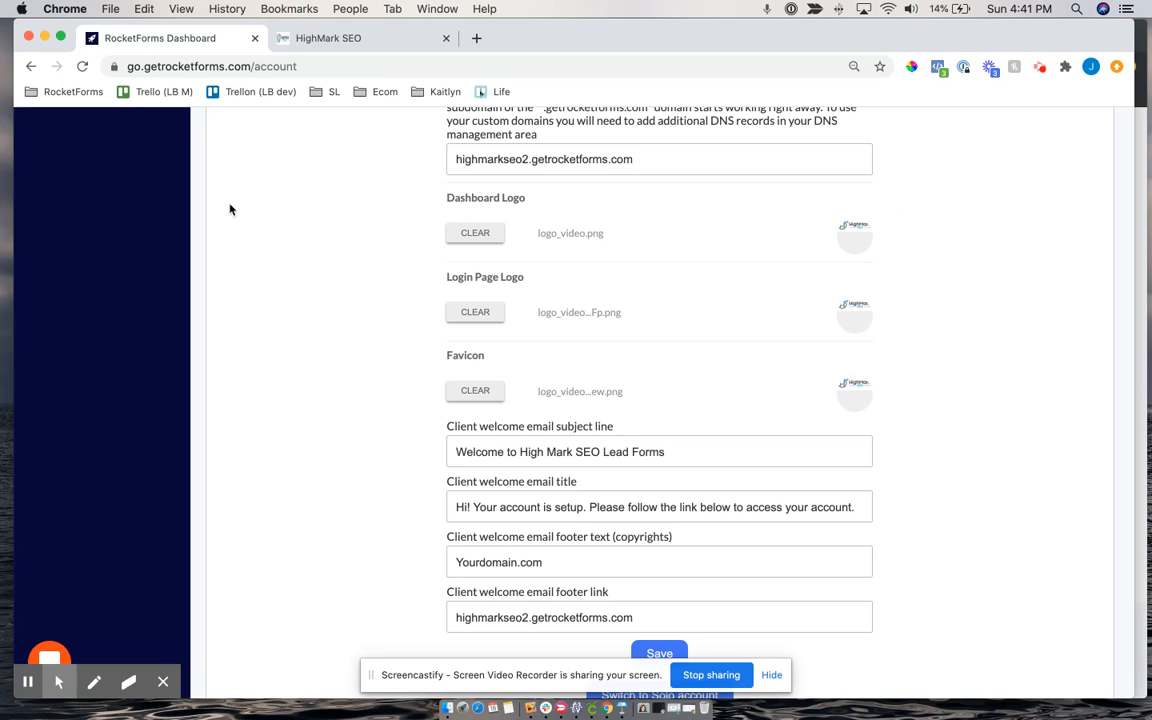
pyautogui.scroll(15, 229, 209)
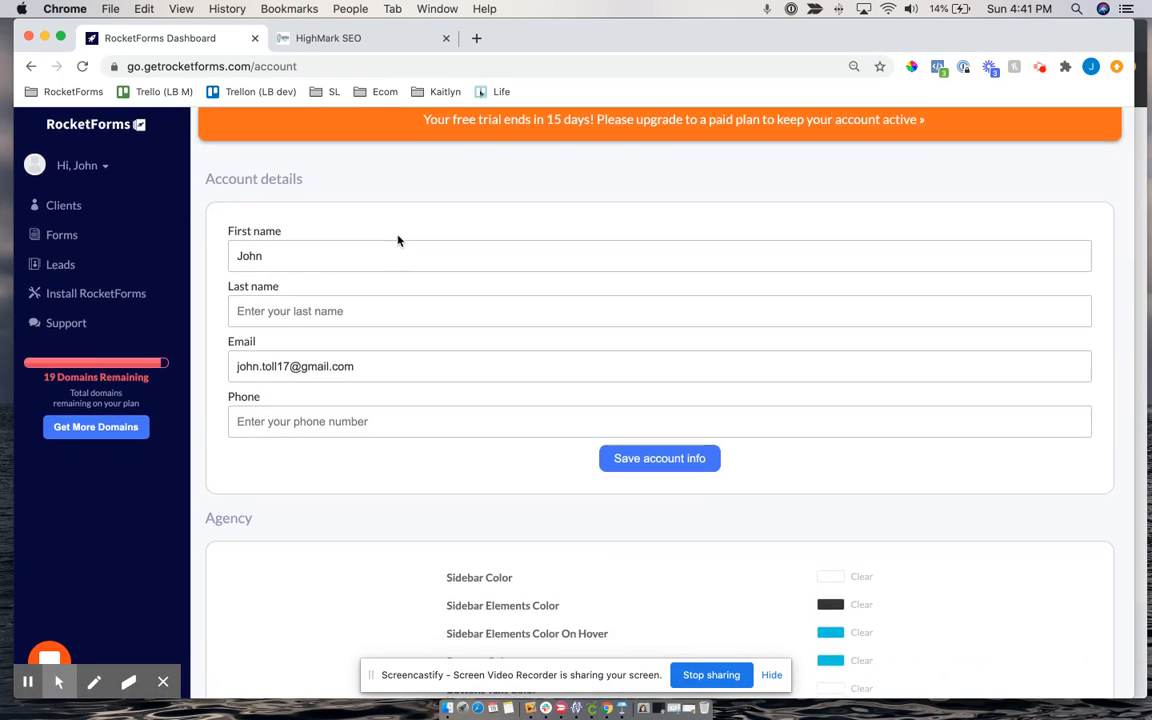
pyautogui.scroll(-10, 397, 240)
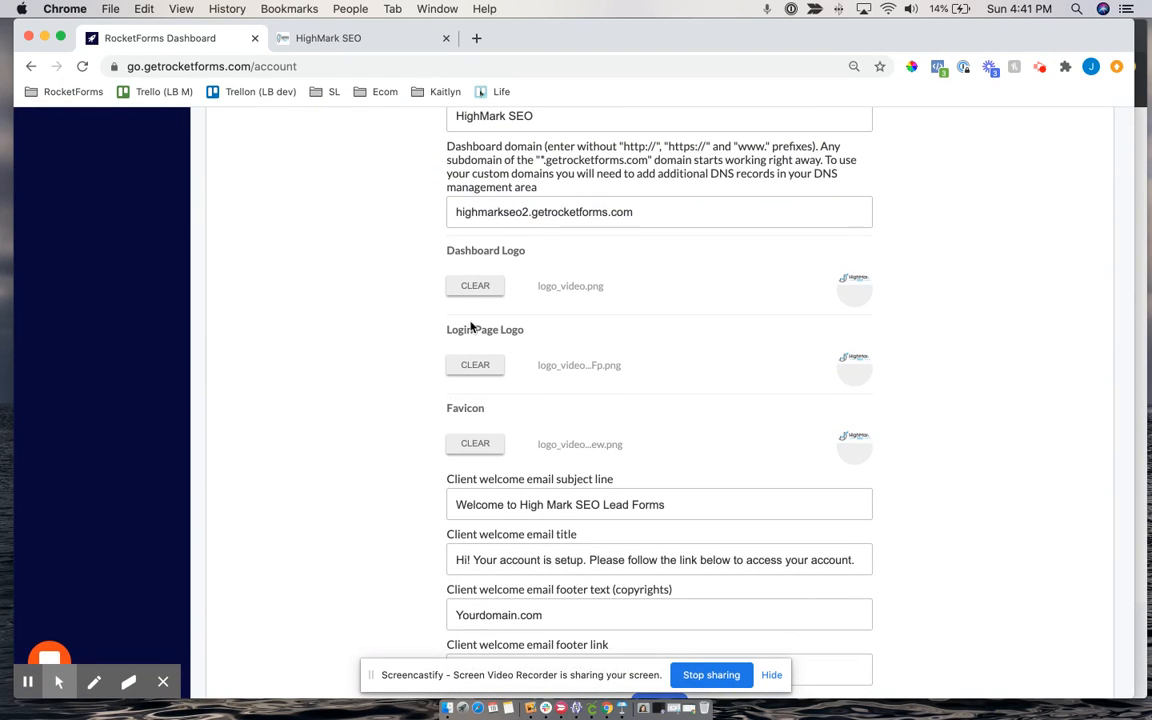
# Highlight the Login Page Logo setting, check the logo on the incognito login page, and return to the account settings
pyautogui.moveTo(446, 330); pyautogui.dragTo(517, 330)
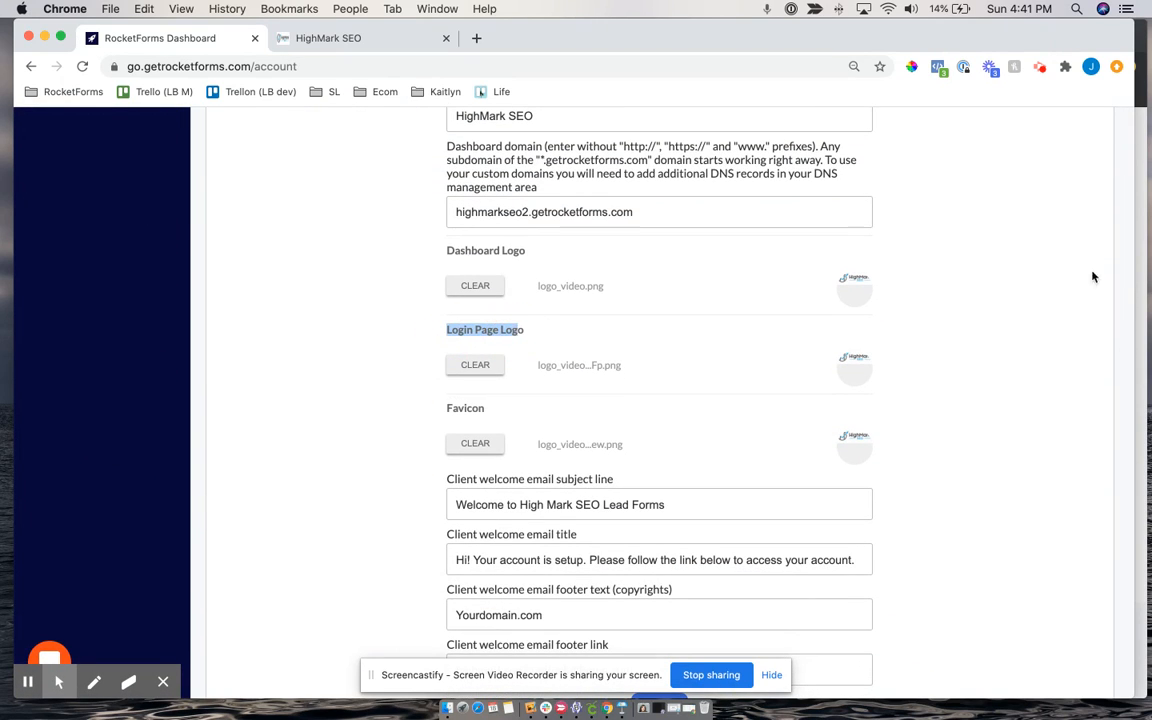
pyautogui.click(1141, 281)
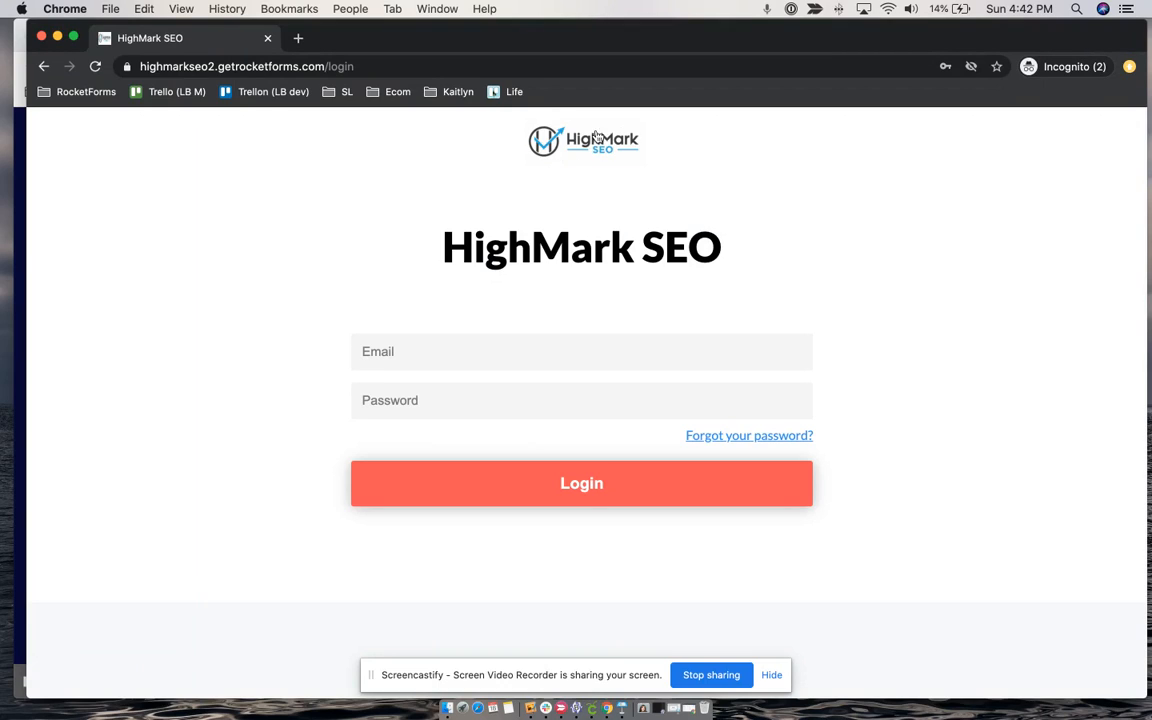
pyautogui.click(14, 354)
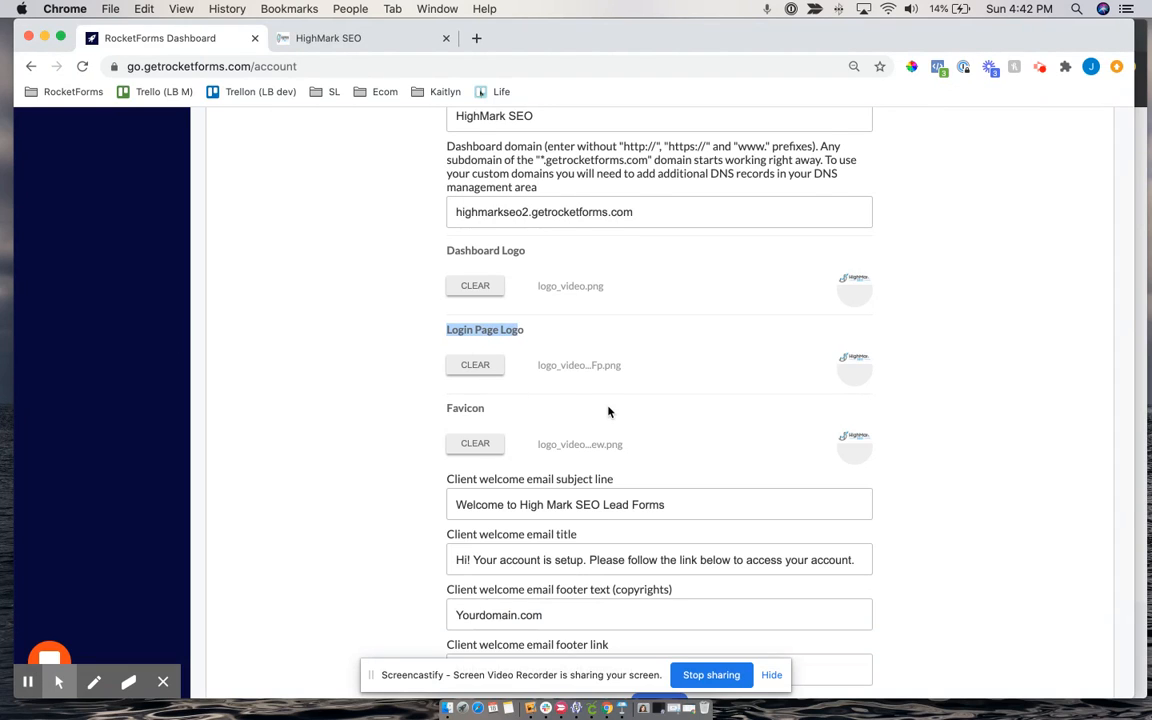
# Examine the client welcome email subject line, title, footer text and footer link settings, highlighting the subject line label
pyautogui.scroll(-3, 608, 411)
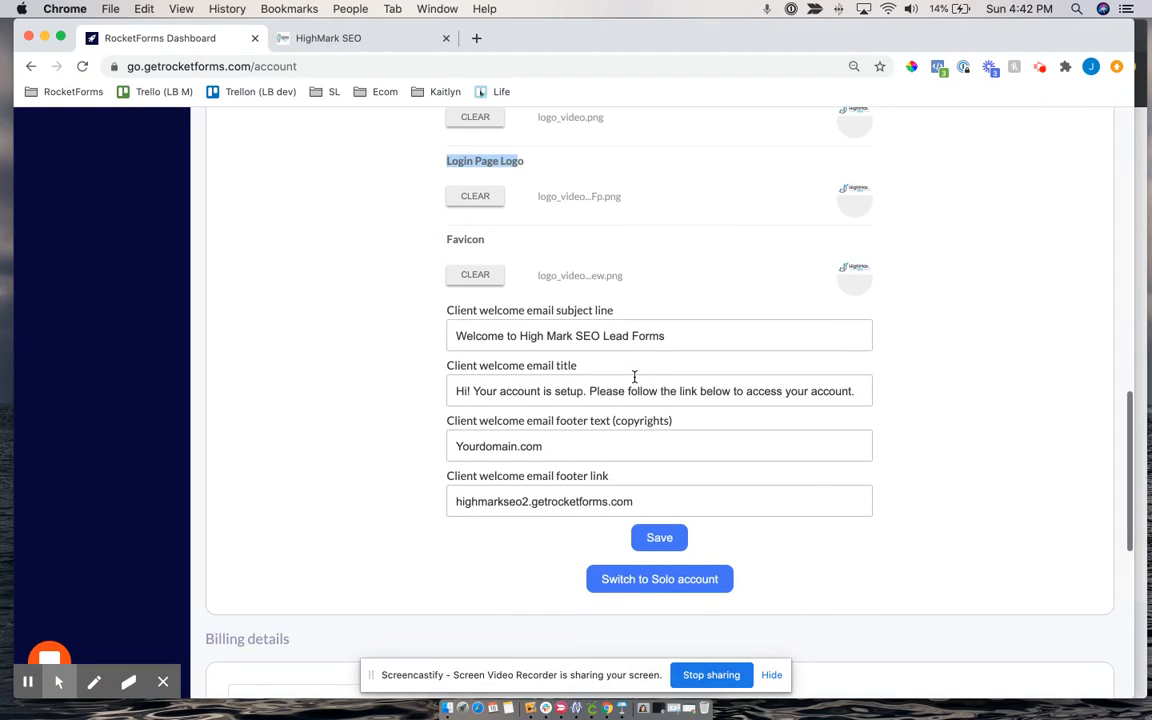
pyautogui.scroll(-1, 634, 376)
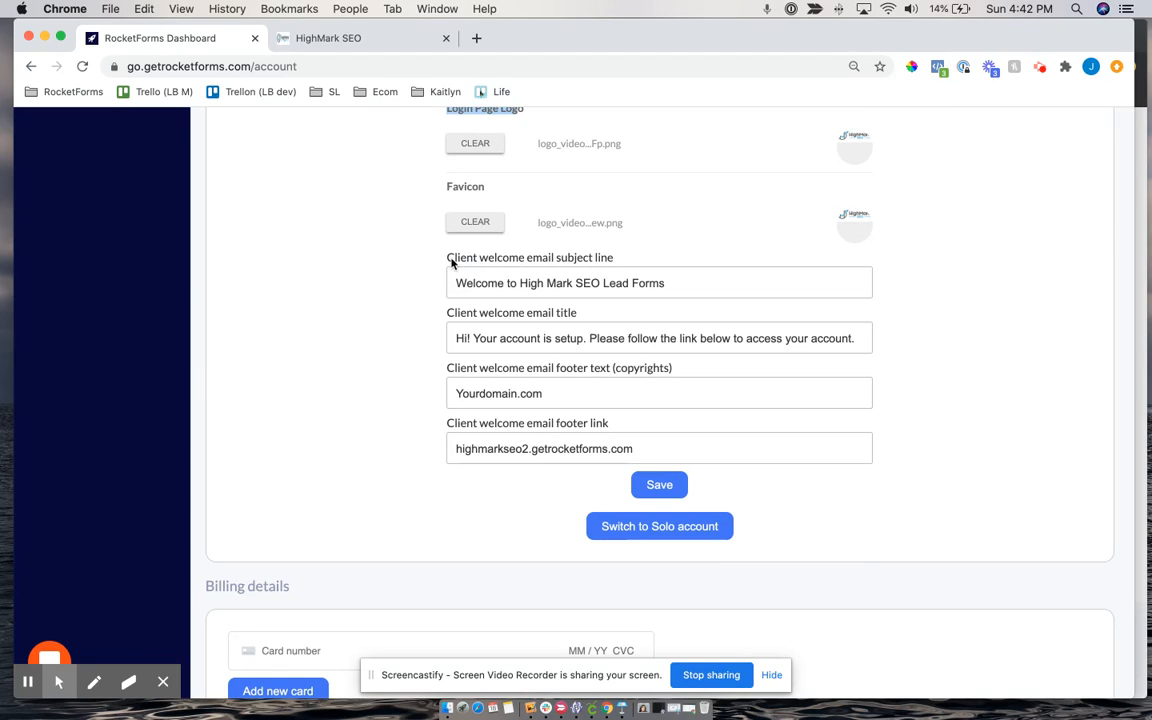
pyautogui.moveTo(451, 261); pyautogui.dragTo(610, 259)
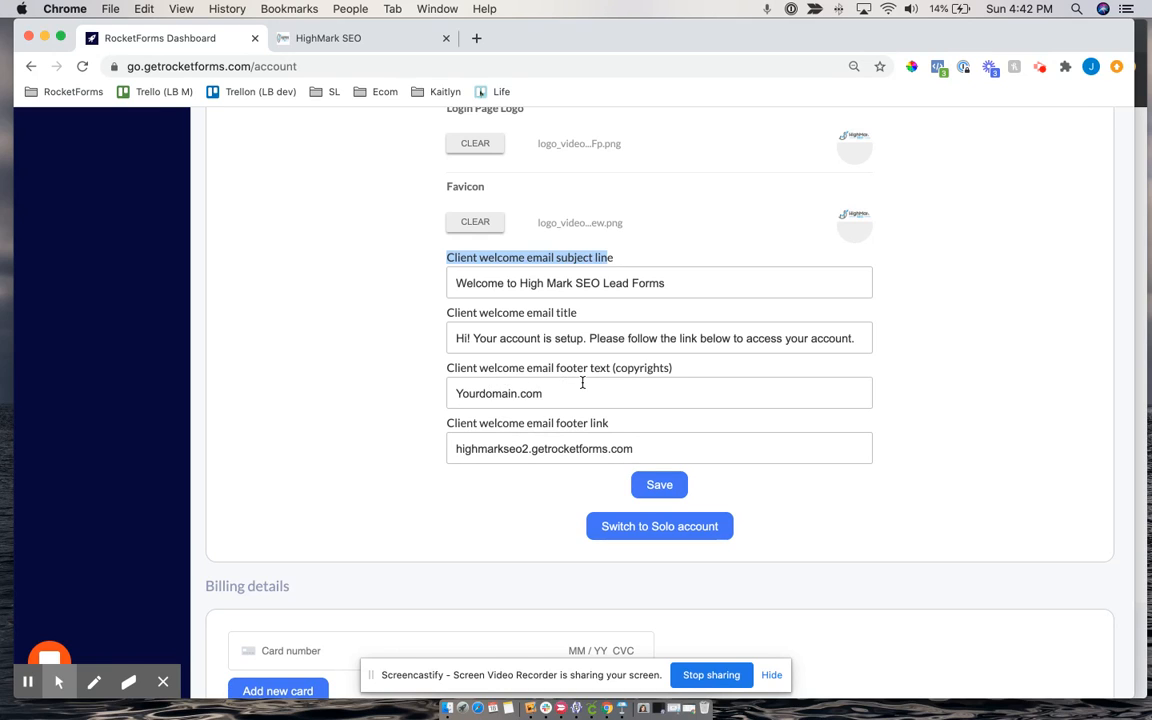
pyautogui.scroll(-2, 582, 383)
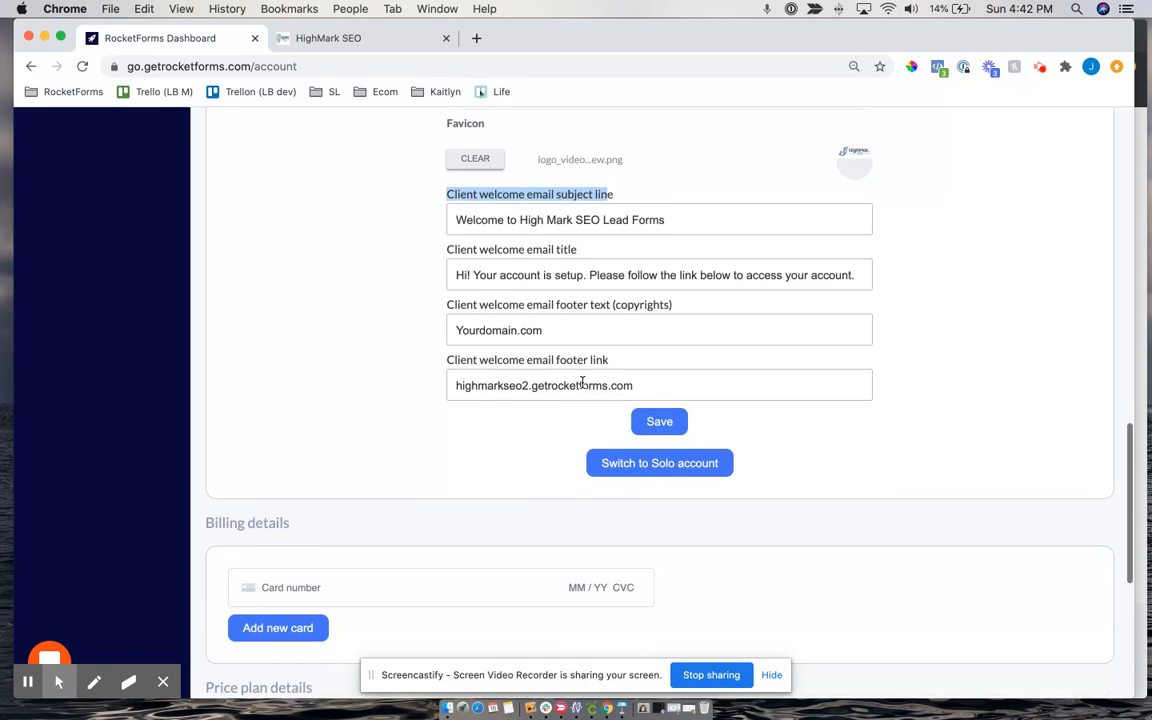
# Review the Agency settings once more and save them
pyautogui.scroll(2, 582, 383)
pyautogui.scroll(10, 582, 383)
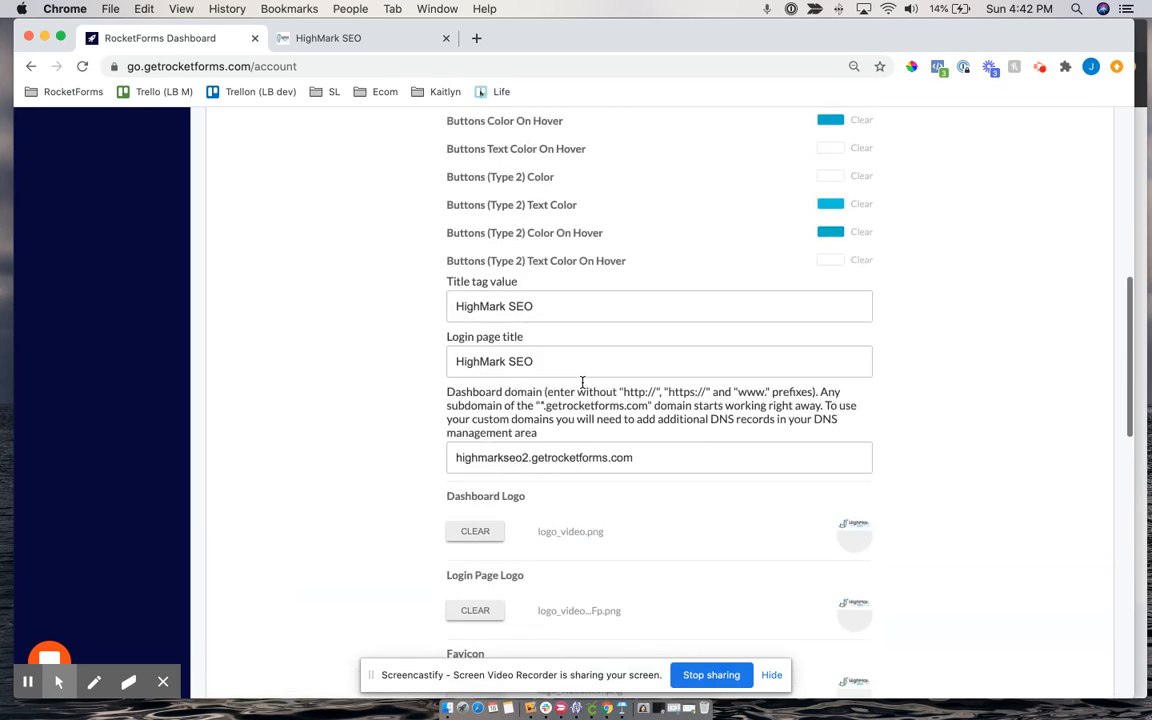
pyautogui.scroll(-10, 582, 383)
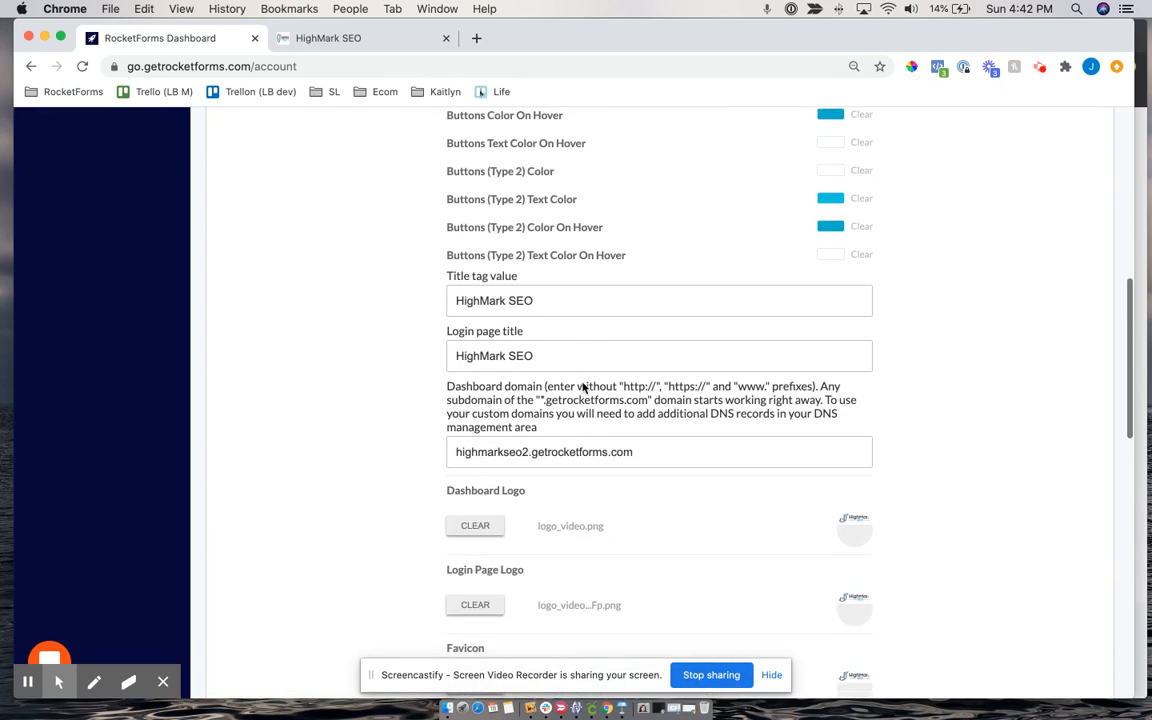
pyautogui.scroll(-1, 583, 388)
pyautogui.click(659, 450)
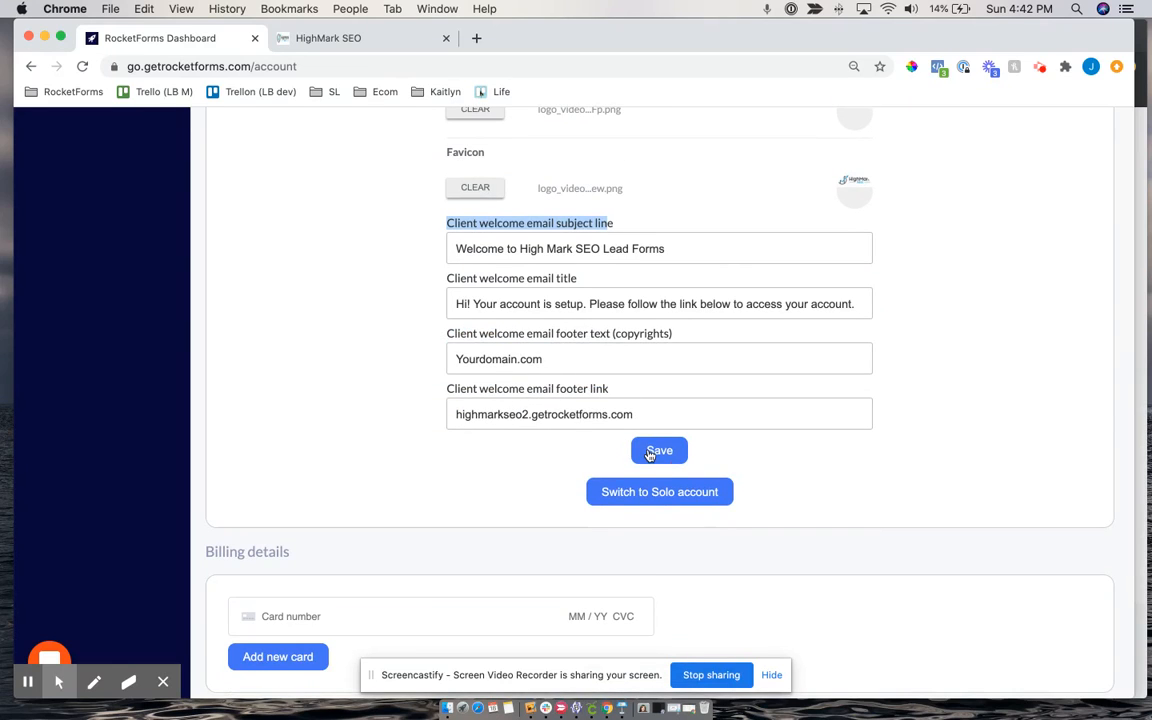
# Copy the Dashboard domain from the Agency section and switch to the incognito window with the HighMark SEO login page
pyautogui.scroll(15, 540, 192)
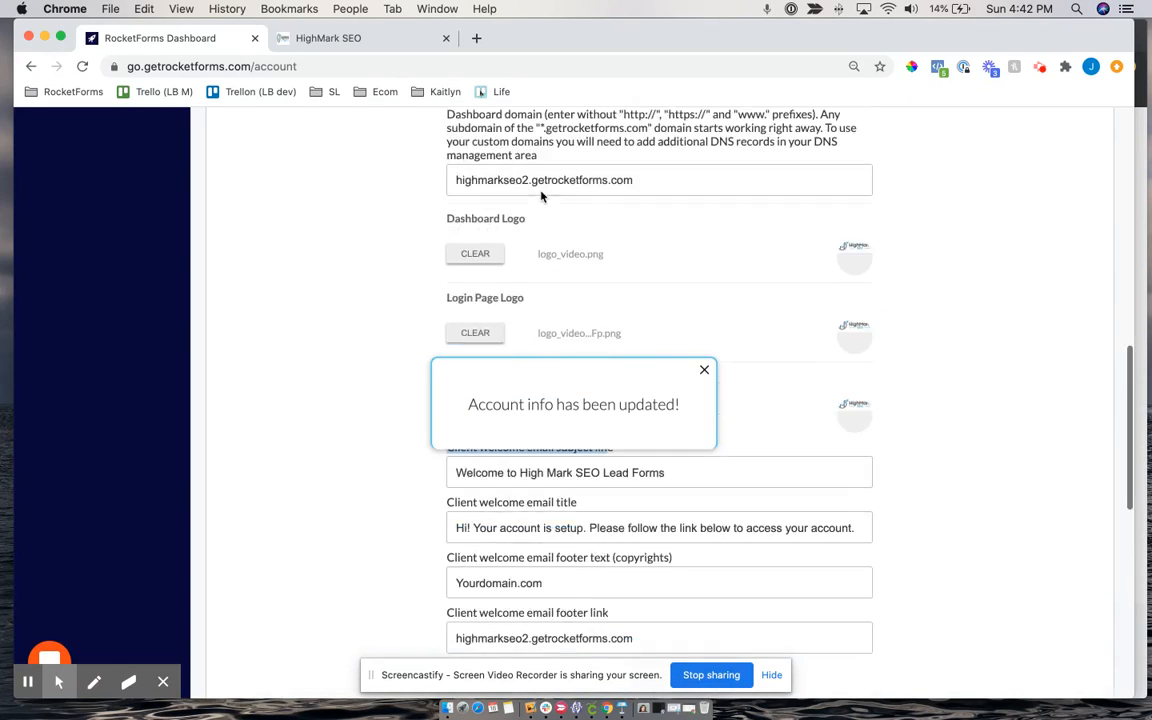
pyautogui.scroll(2, 320, 464)
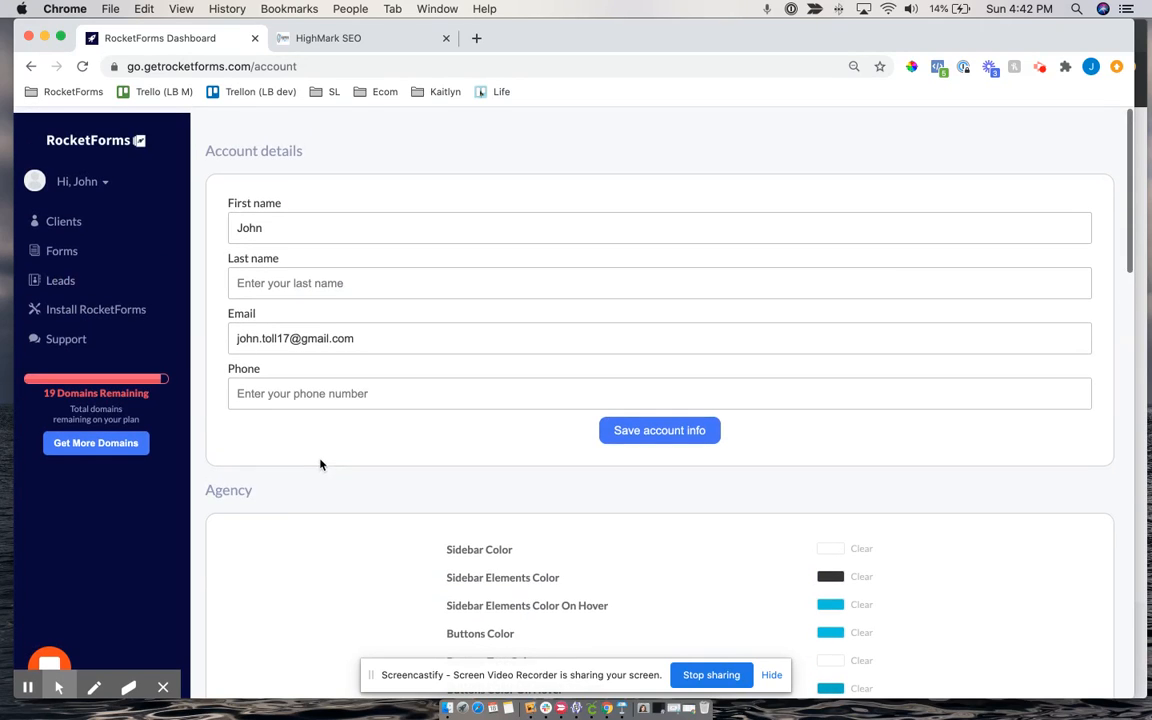
pyautogui.scroll(-6, 320, 464)
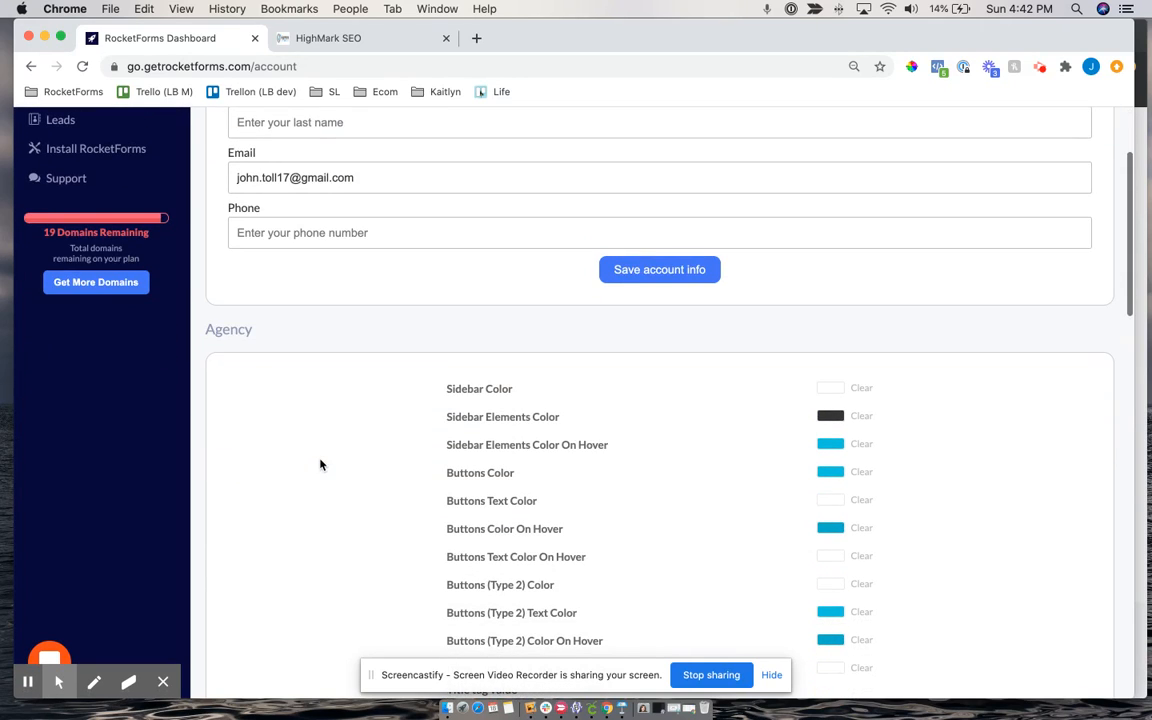
pyautogui.scroll(-4, 320, 464)
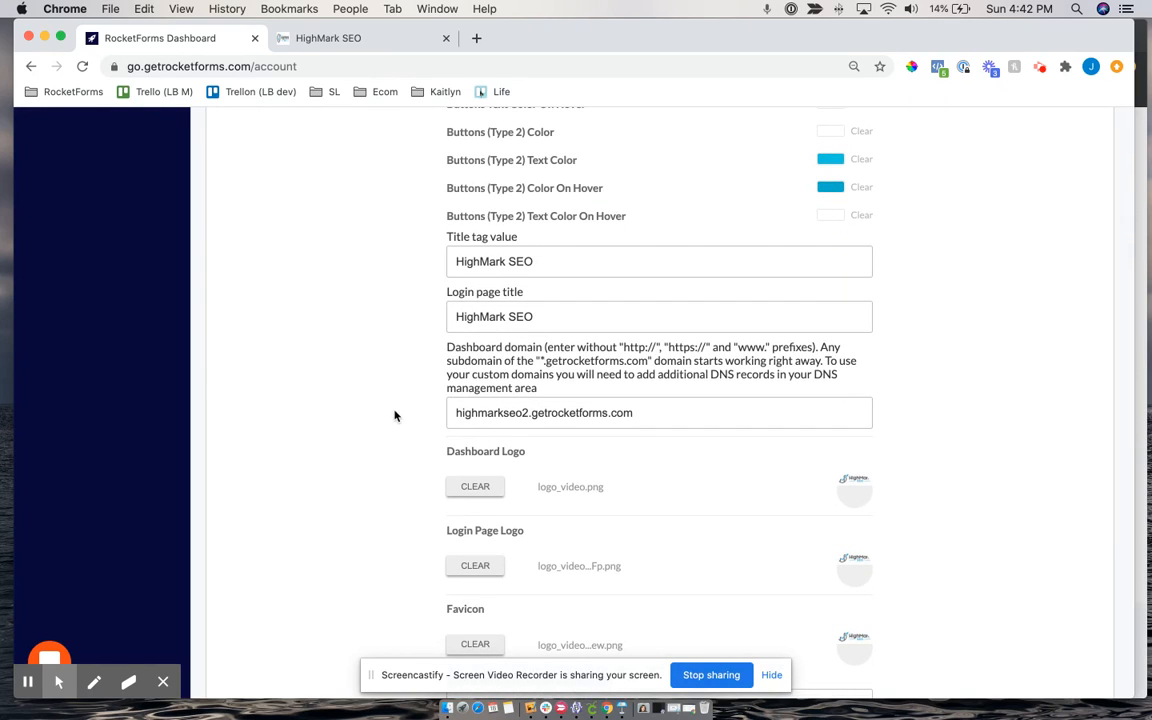
pyautogui.doubleClick(646, 411)
pyautogui.click(646, 411)
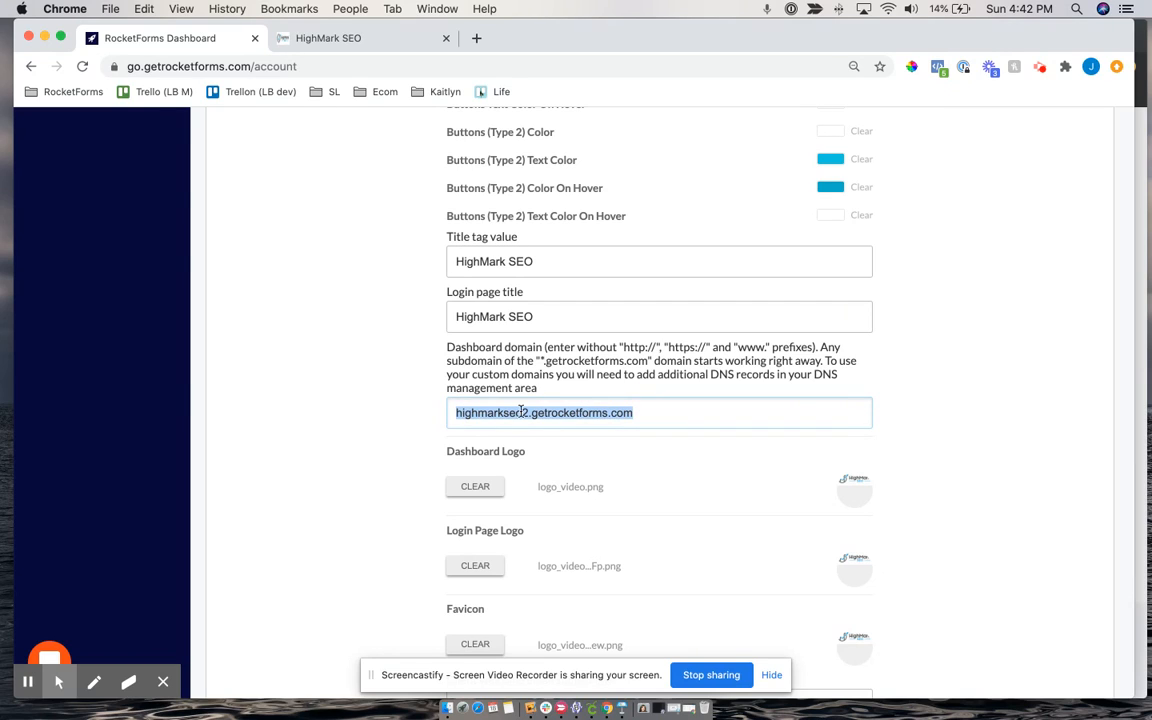
pyautogui.press('super+c')
pyautogui.click(1145, 183)
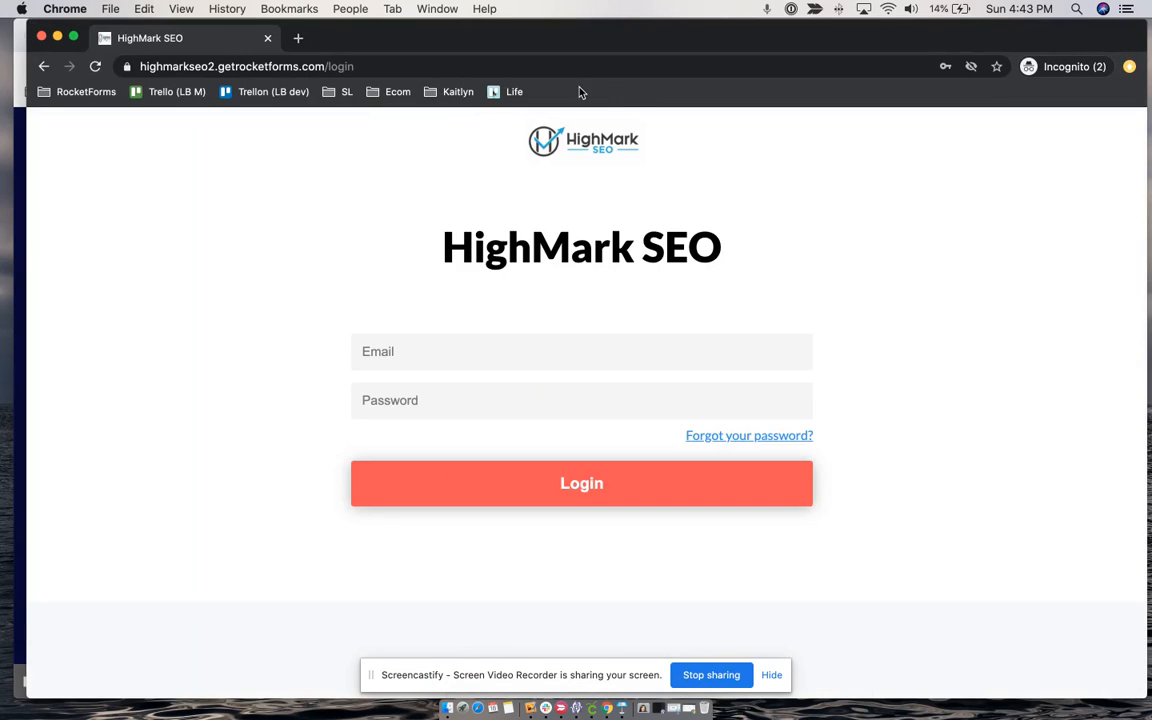
# Open the copied dashboard domain highmarkseo2.getrocketforms.com in a new incognito tab
pyautogui.click(298, 38)
pyautogui.press('super+v')
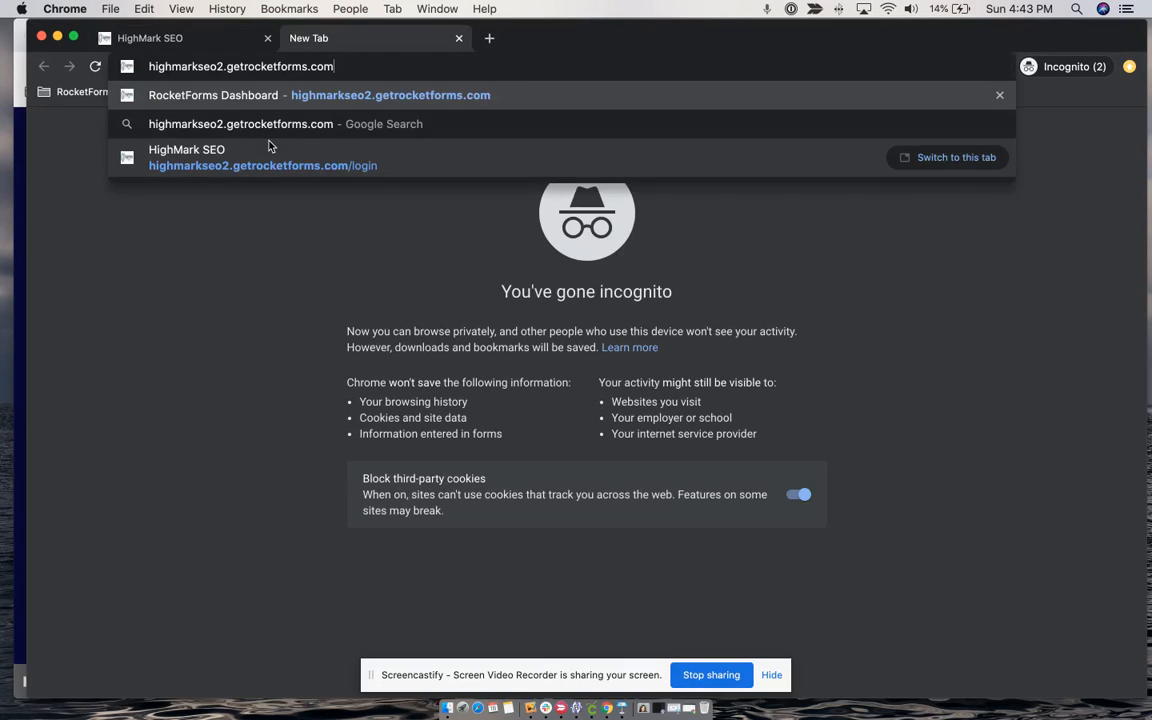
pyautogui.press('Return')
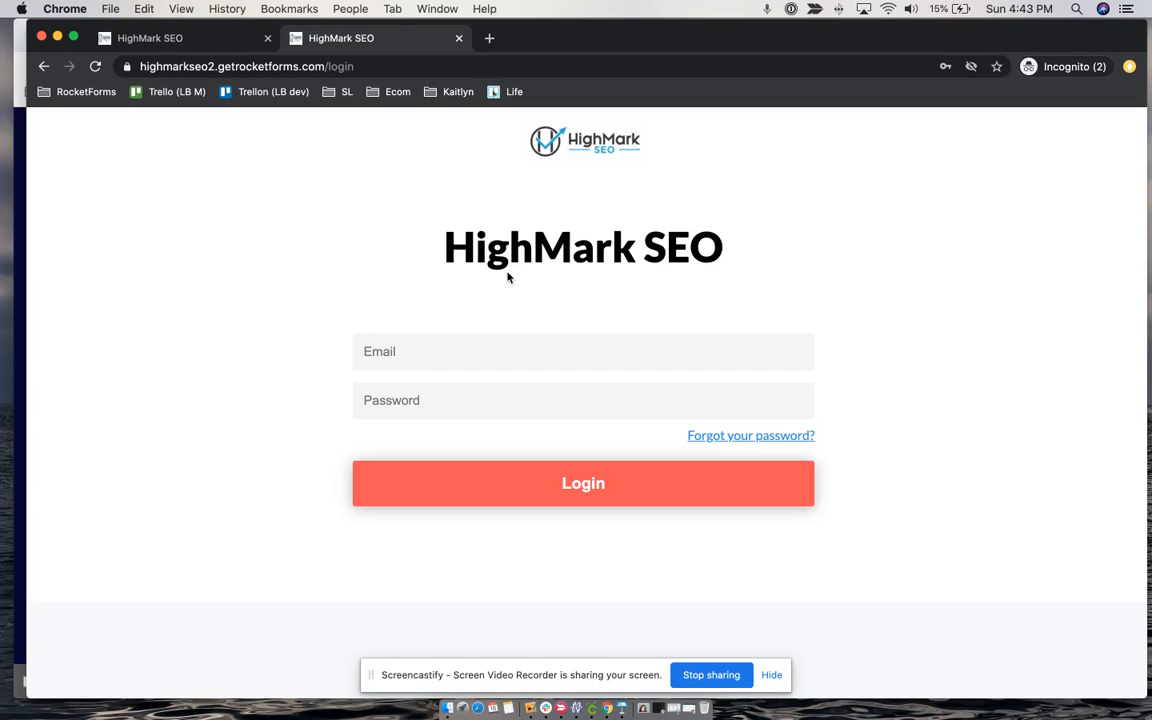
# Fill in the account email and password from the first saved login and log in to the HighMark SEO dashboard
pyautogui.click(412, 350)
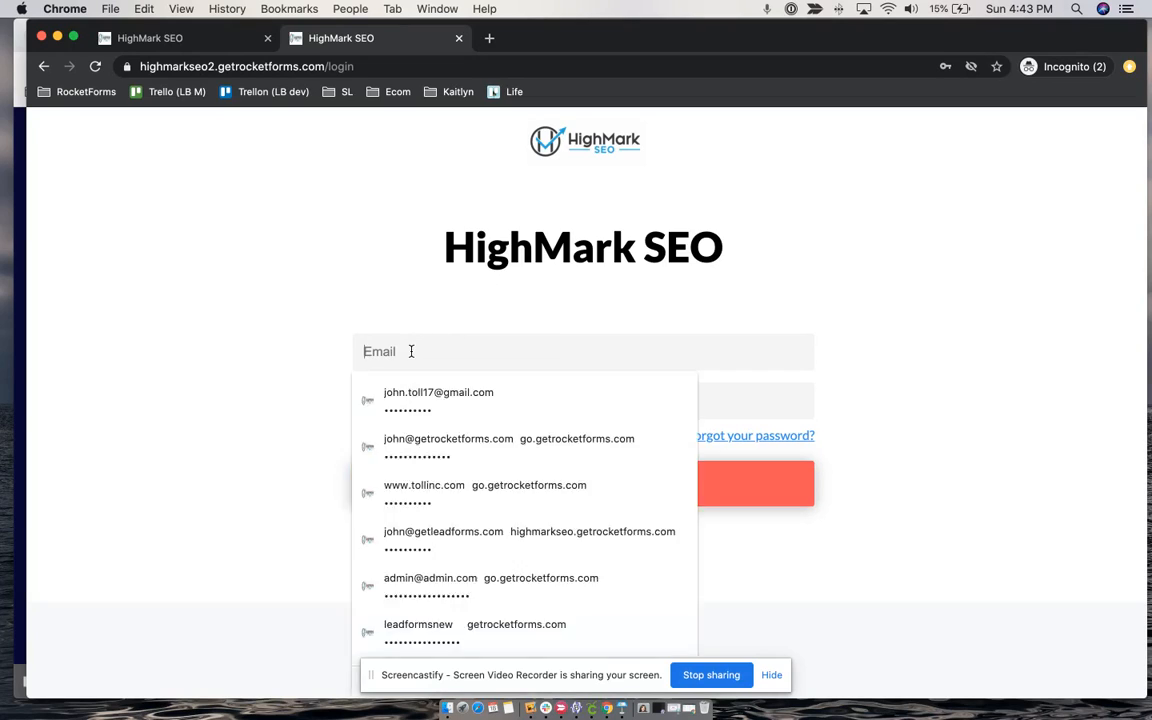
pyautogui.click(460, 396)
pyautogui.click(482, 474)
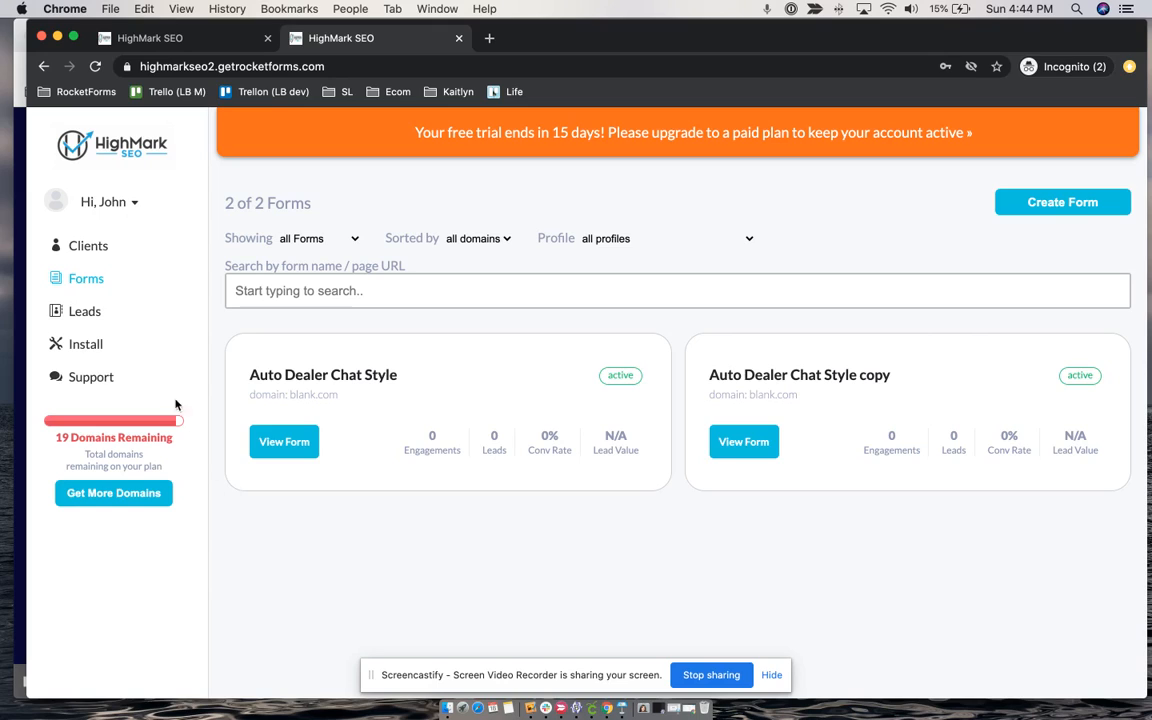
# Open the Add client form, and check the client welcome email settings in the main RocketForms window before returning to the form
pyautogui.click(90, 252)
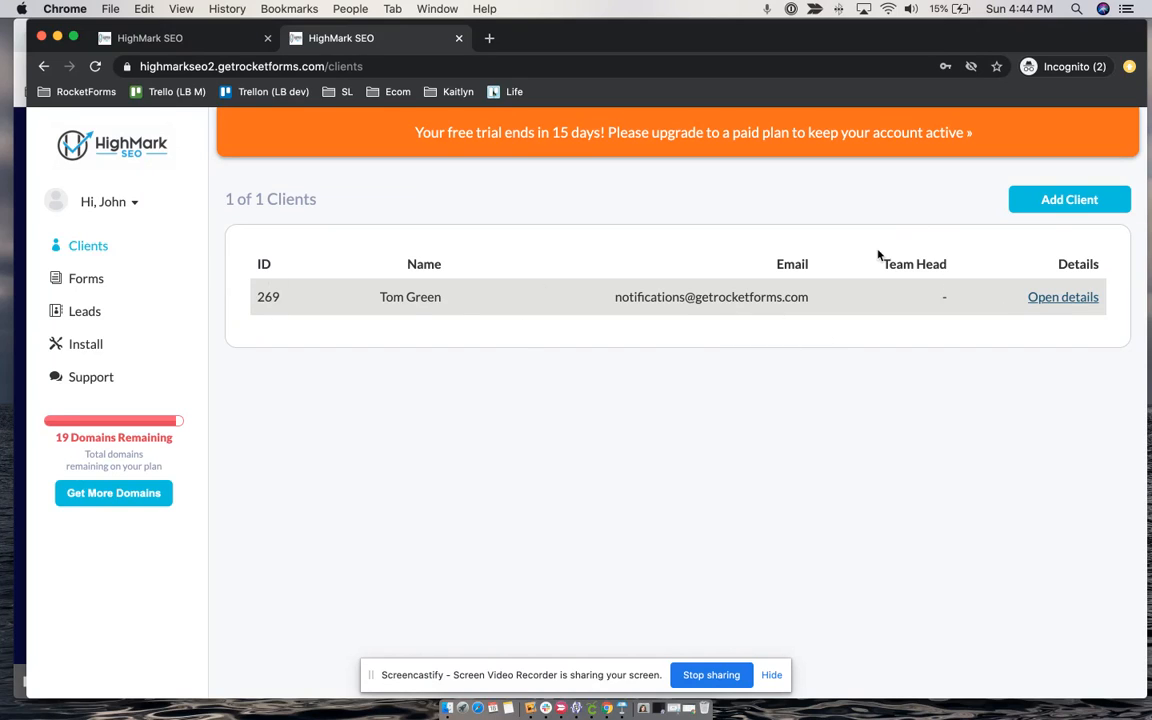
pyautogui.click(1052, 202)
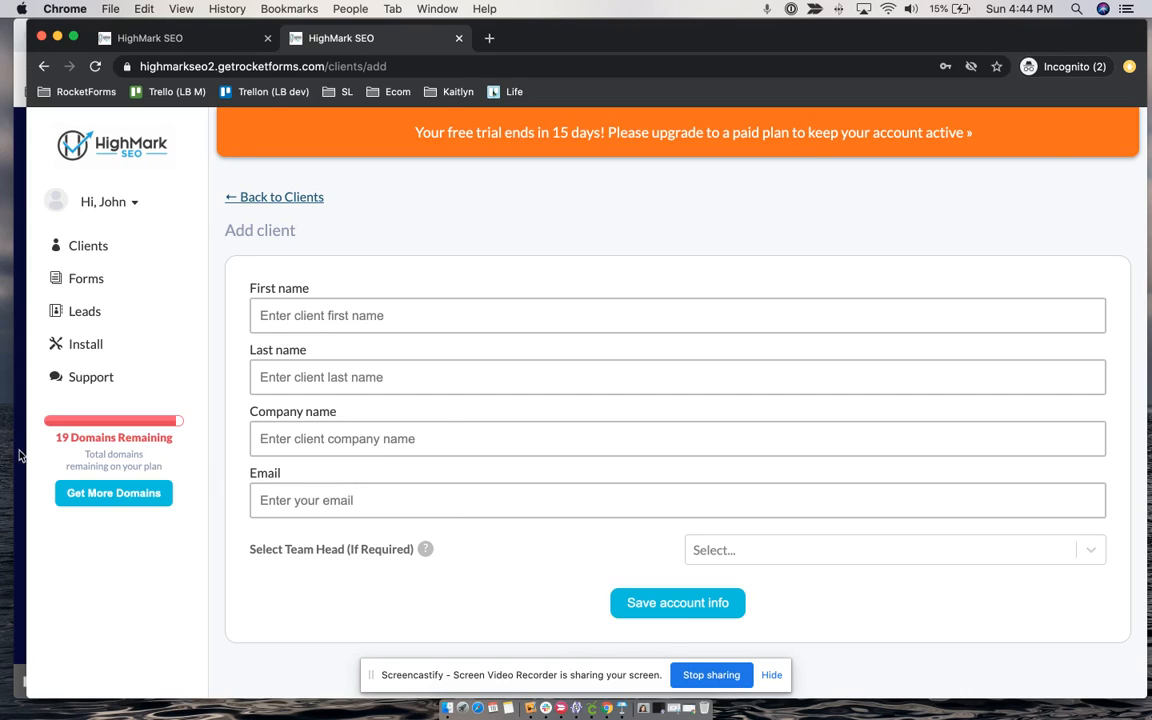
pyautogui.click(22, 405)
pyautogui.scroll(-5, 465, 500)
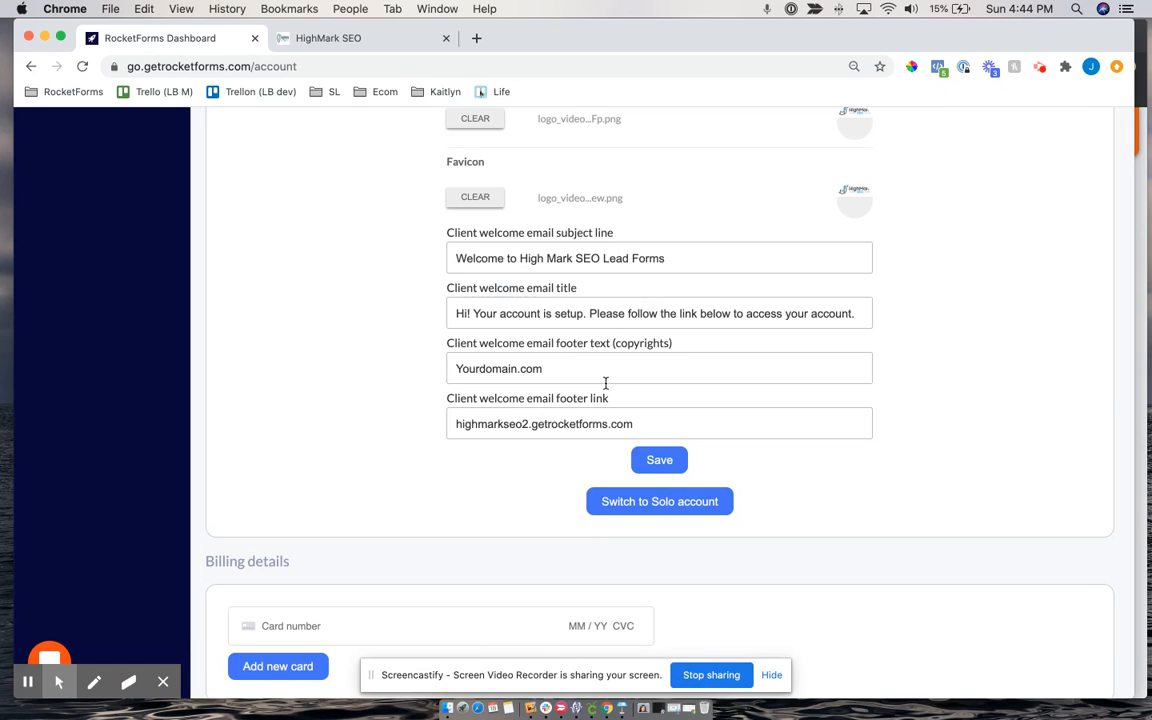
pyautogui.click(1145, 379)
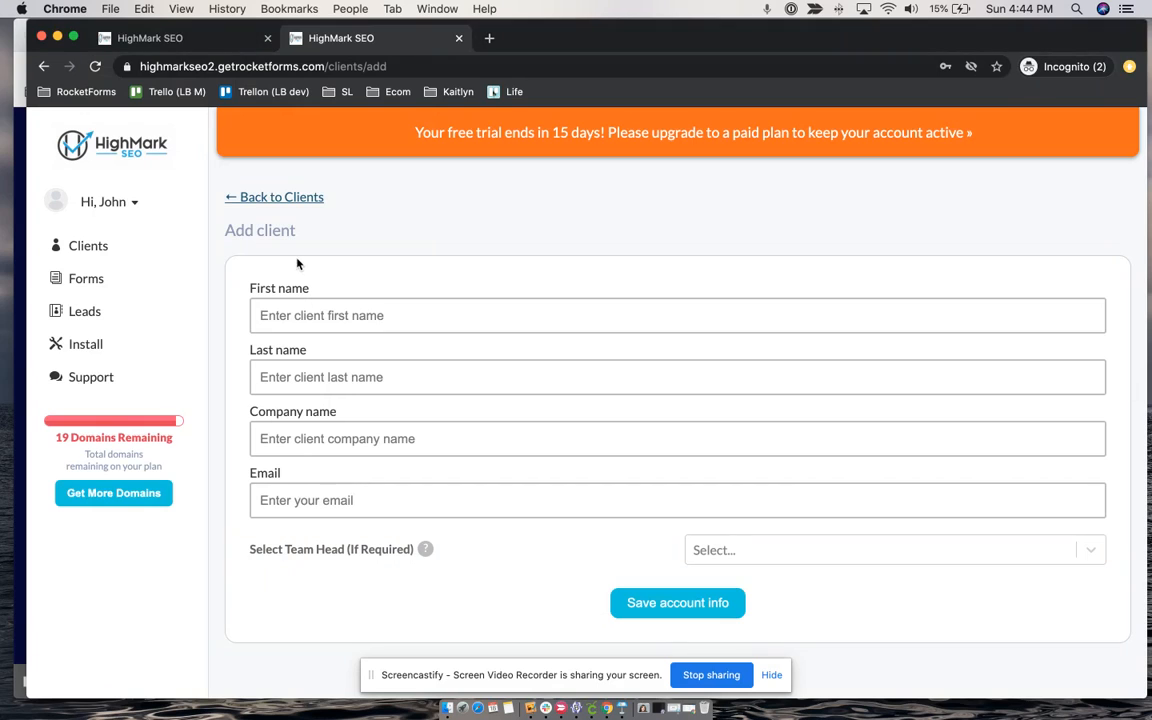
# Open the account settings in the branded dashboard and examine the Agency section down to the client welcome email fields
pyautogui.scroll(-1, 356, 395)
pyautogui.click(92, 156)
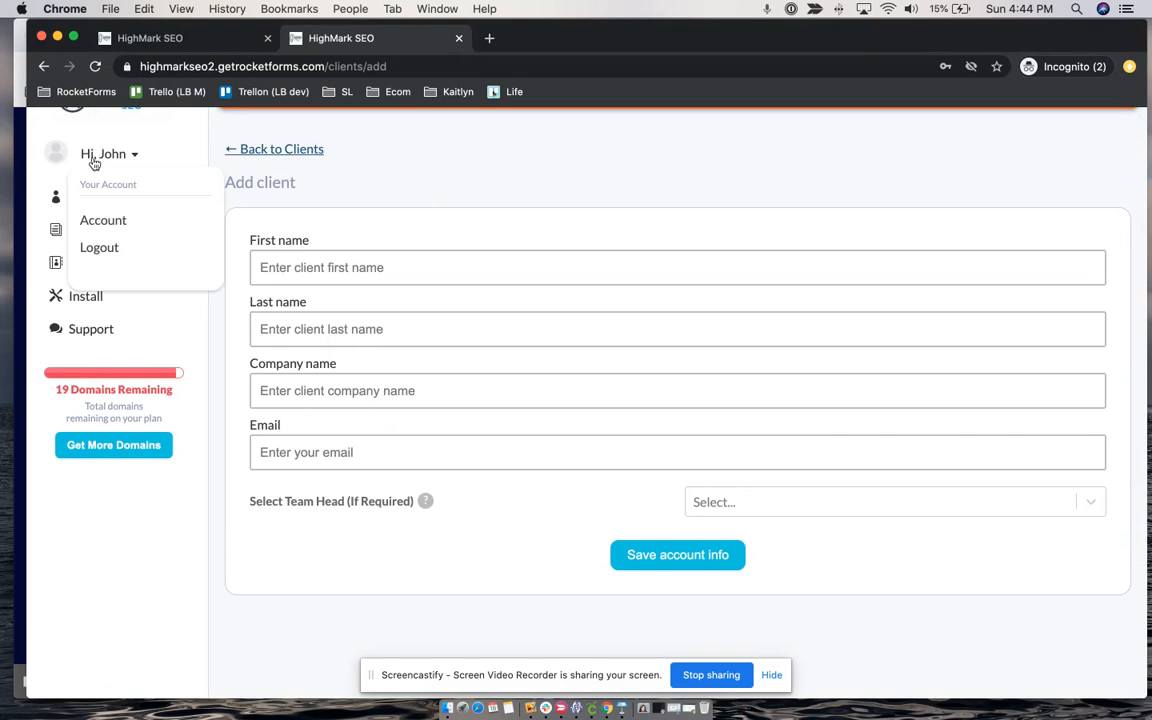
pyautogui.click(86, 221)
pyautogui.scroll(-15, 550, 405)
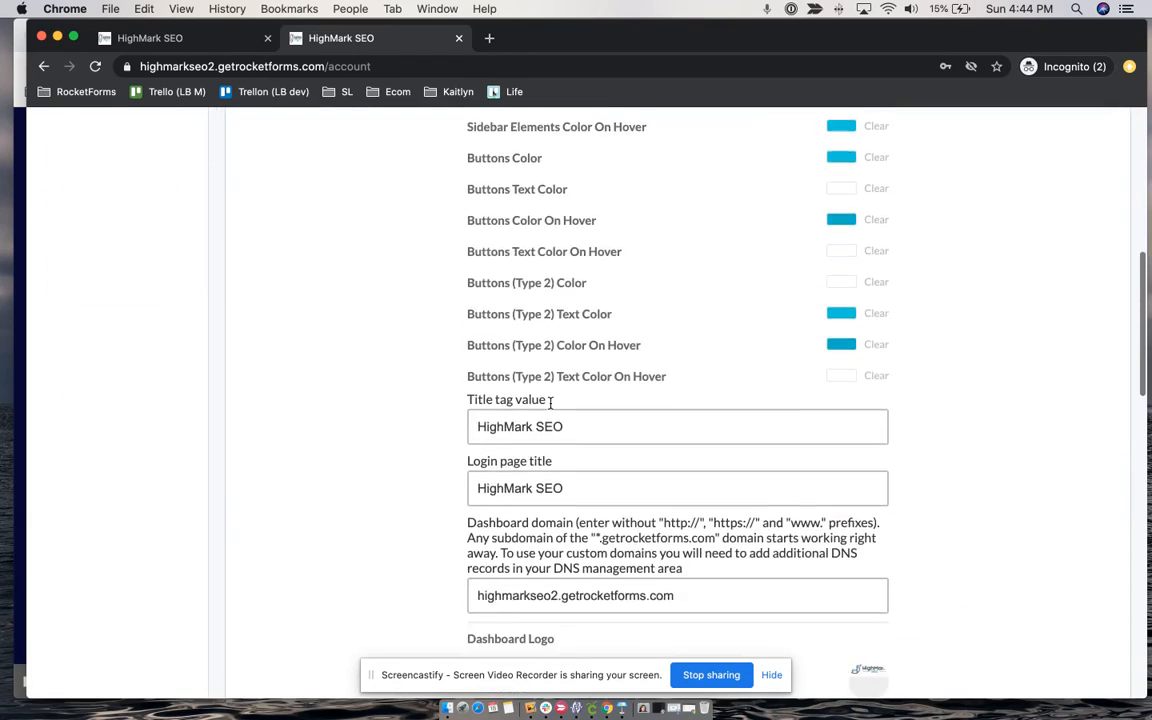
pyautogui.scroll(-1, 545, 385)
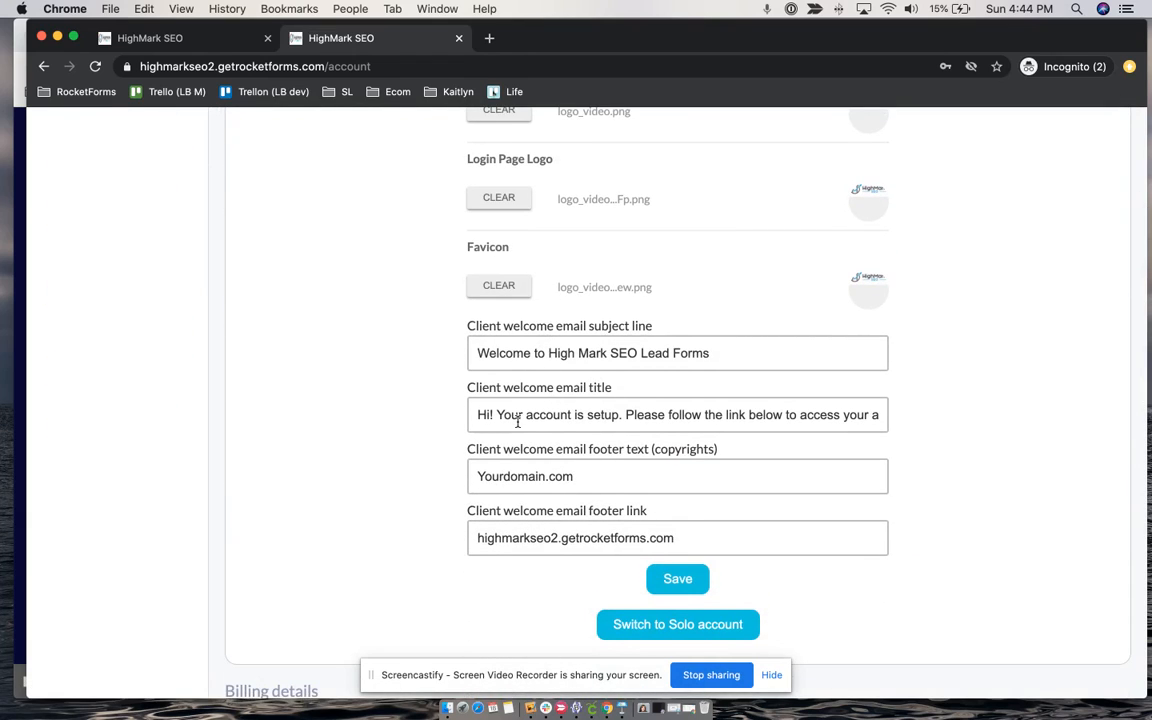
pyautogui.scroll(15, 414, 272)
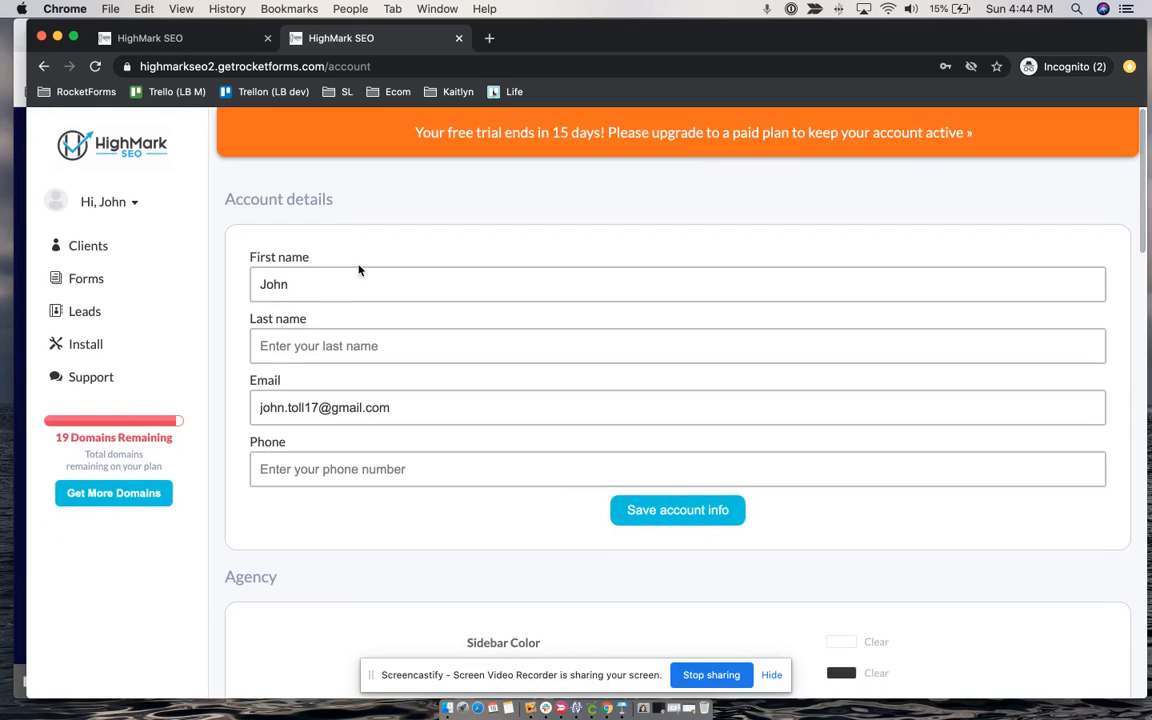
# Highlight the existing client's name in the client list and open that client's details
pyautogui.click(80, 247)
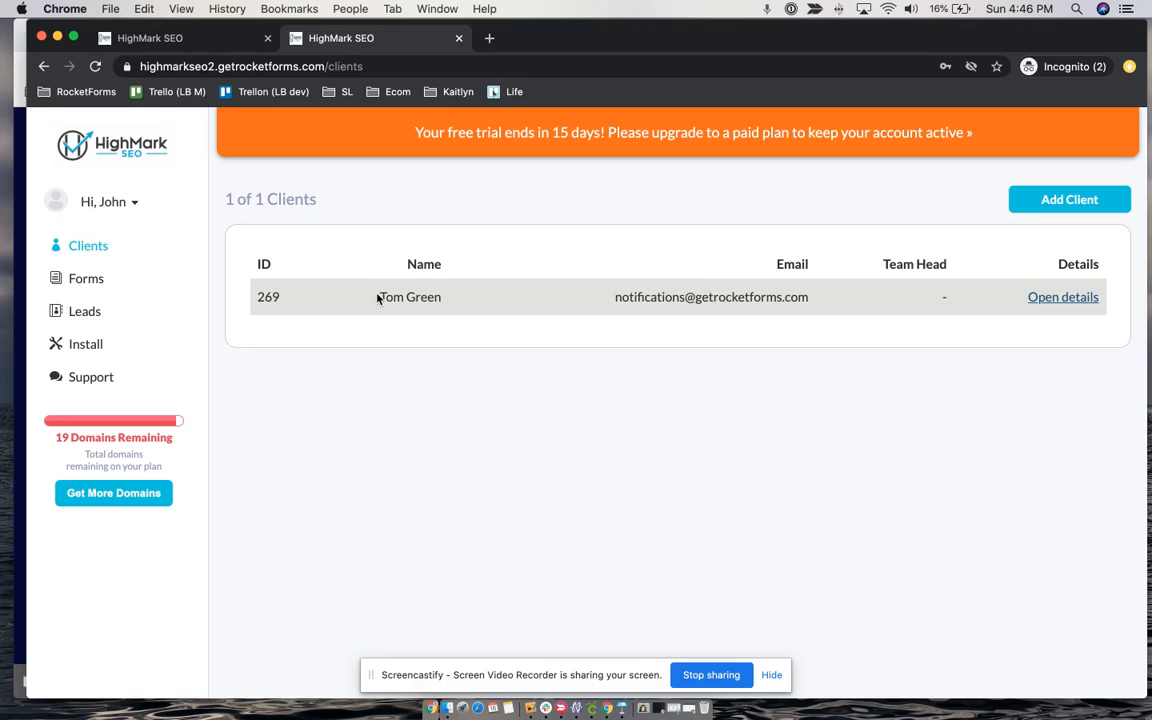
pyautogui.moveTo(379, 297); pyautogui.dragTo(436, 296)
pyautogui.click(793, 312)
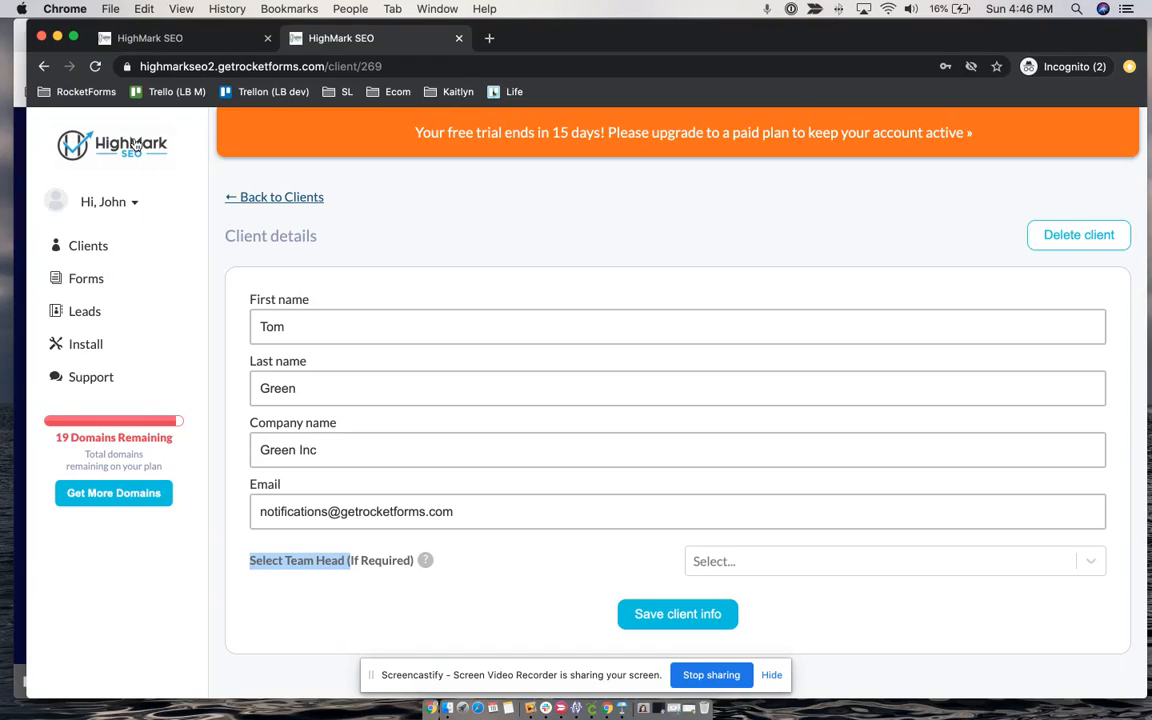
# Go through the forms list and client list, highlighting the client's name, and end on the forms list
pyautogui.click(133, 145)
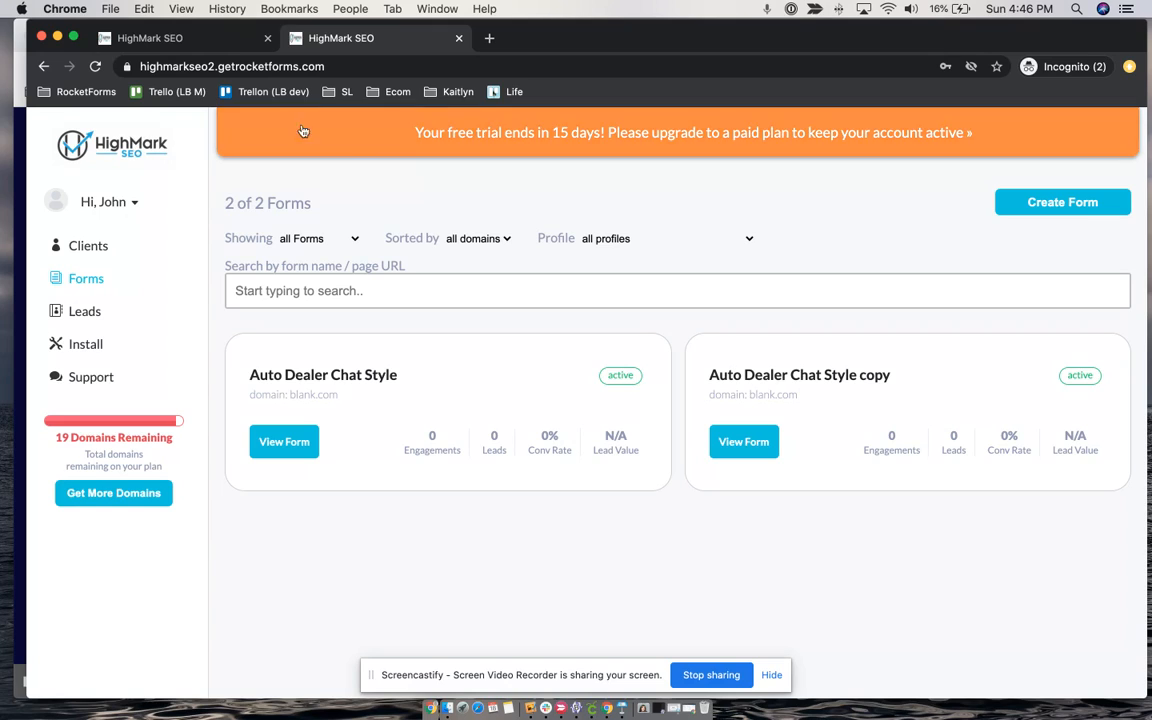
pyautogui.click(100, 245)
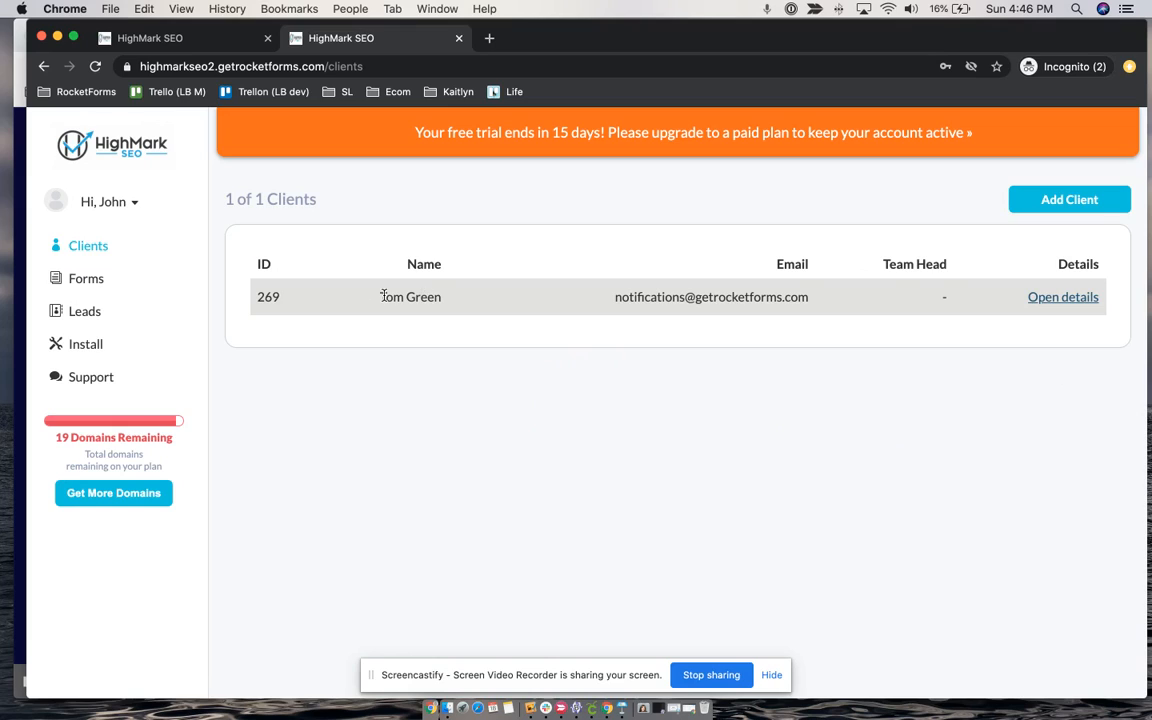
pyautogui.moveTo(386, 297); pyautogui.dragTo(452, 302)
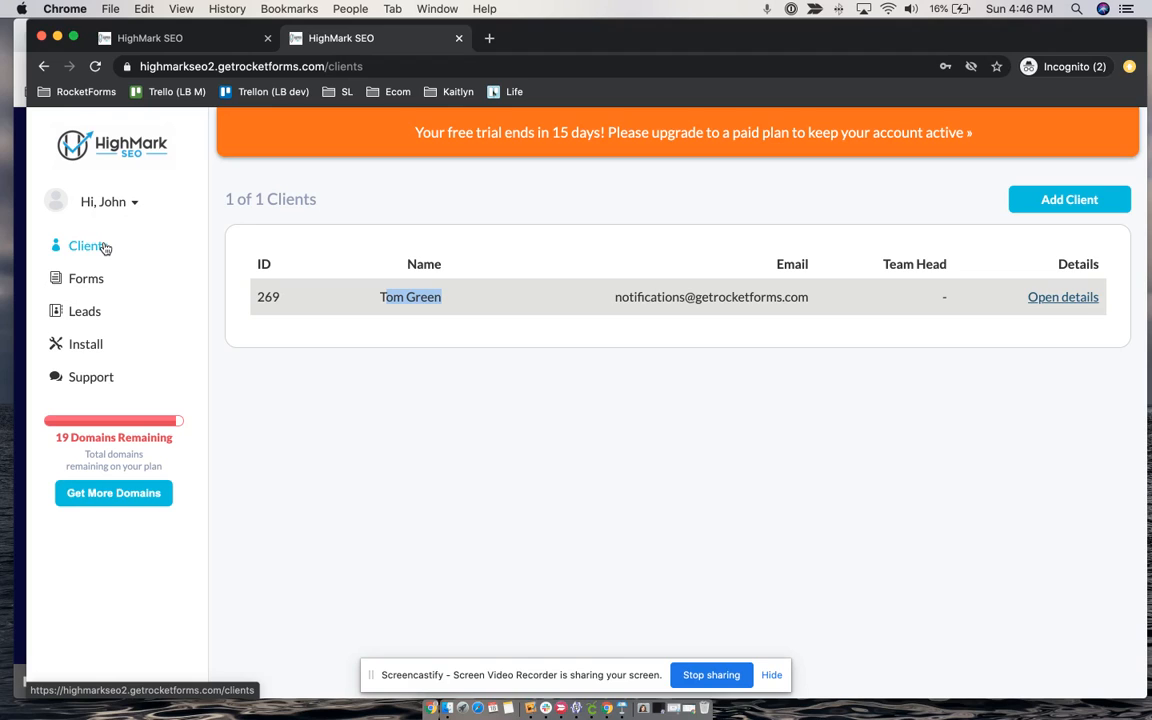
pyautogui.click(128, 149)
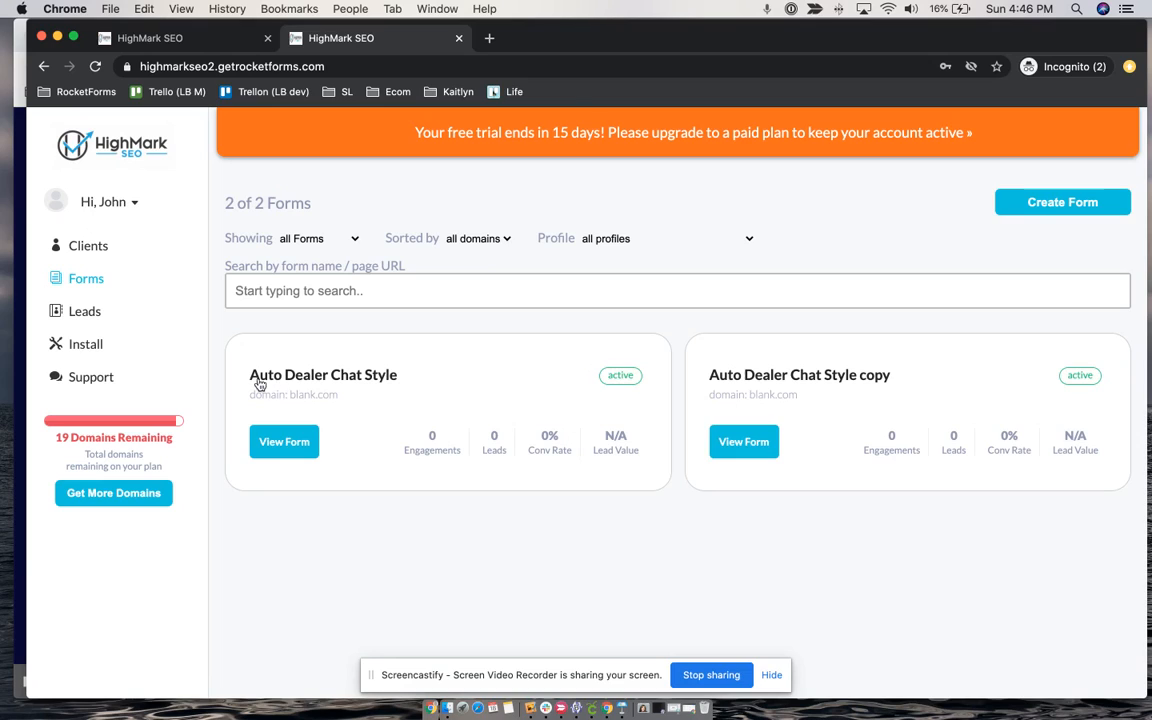
pyautogui.moveTo(251, 380); pyautogui.dragTo(394, 382)
pyautogui.click(394, 382)
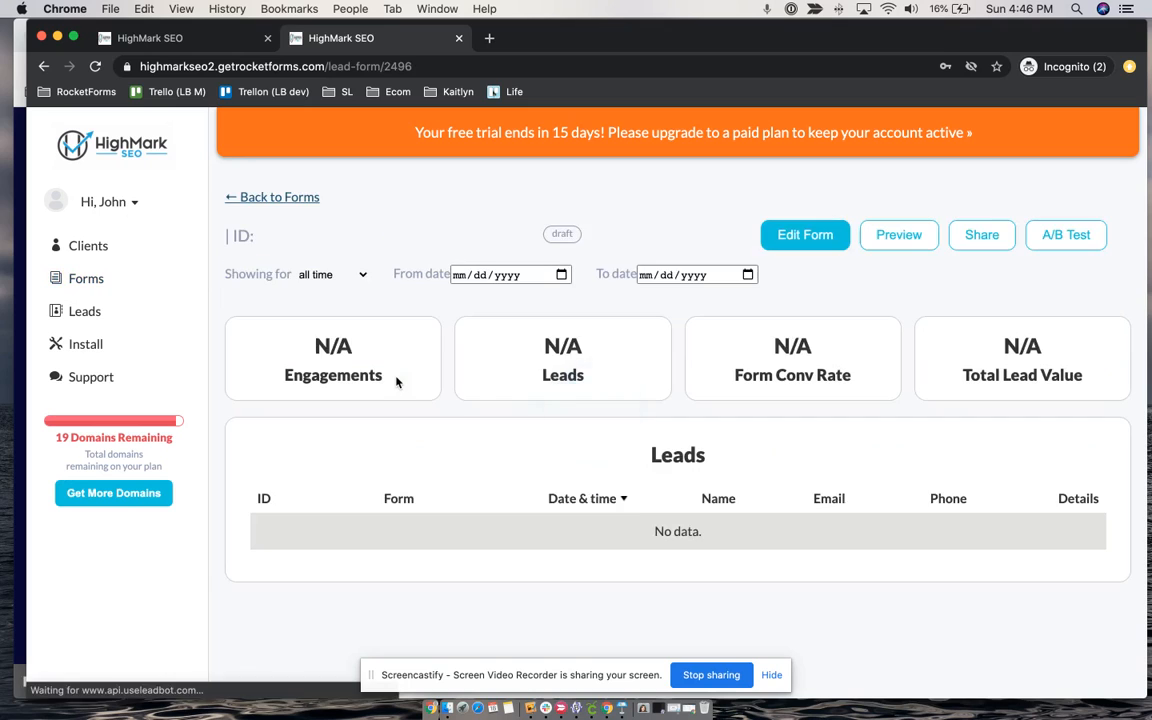
pyautogui.click(298, 198)
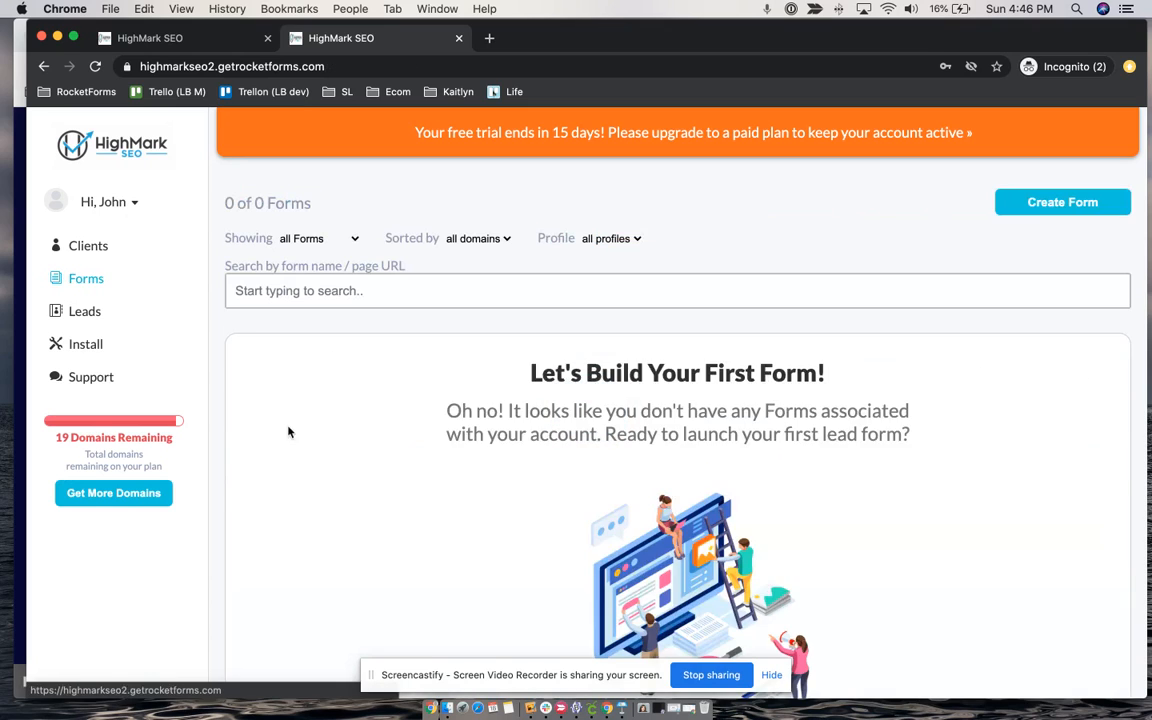
# Open the Auto Dealer Chat Style form and bring up its settings for editing
pyautogui.scroll(-2, 419, 380)
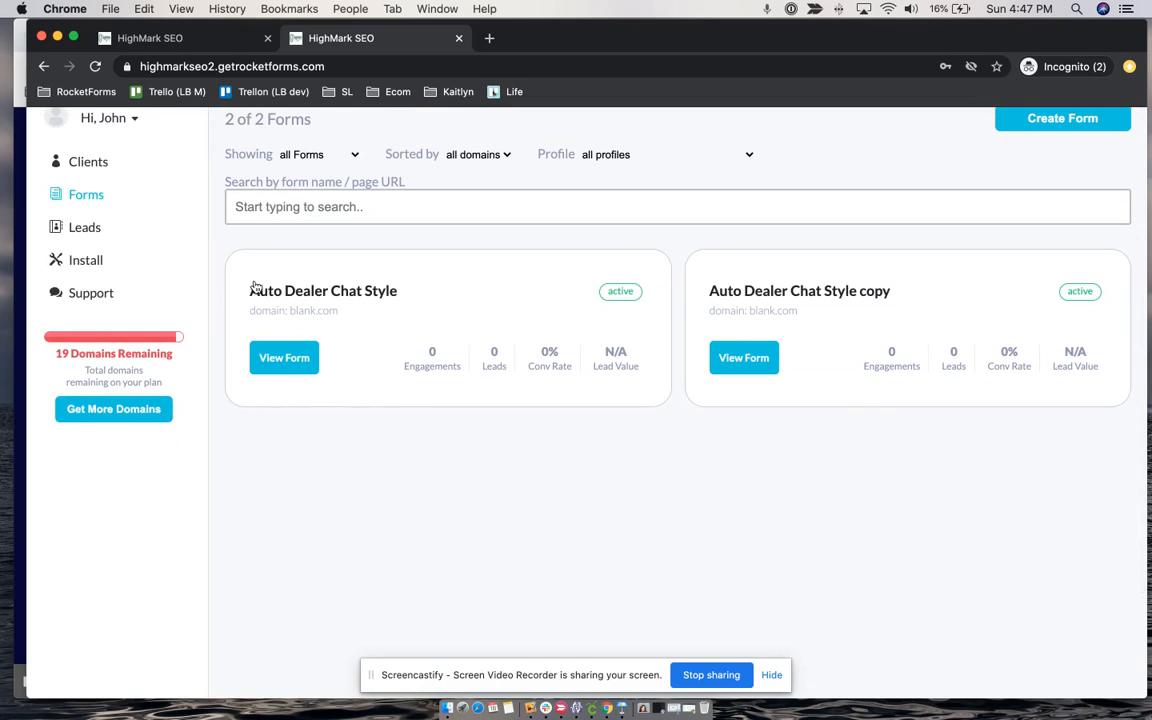
pyautogui.click(270, 357)
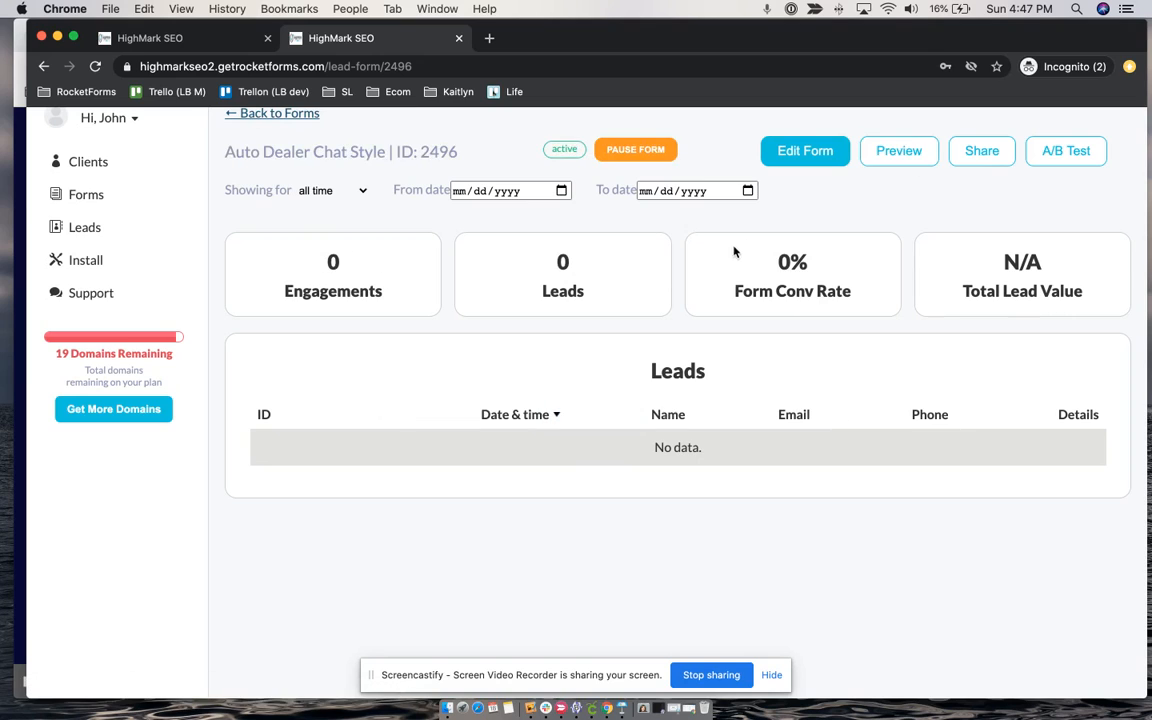
pyautogui.scroll(1, 733, 252)
pyautogui.click(800, 211)
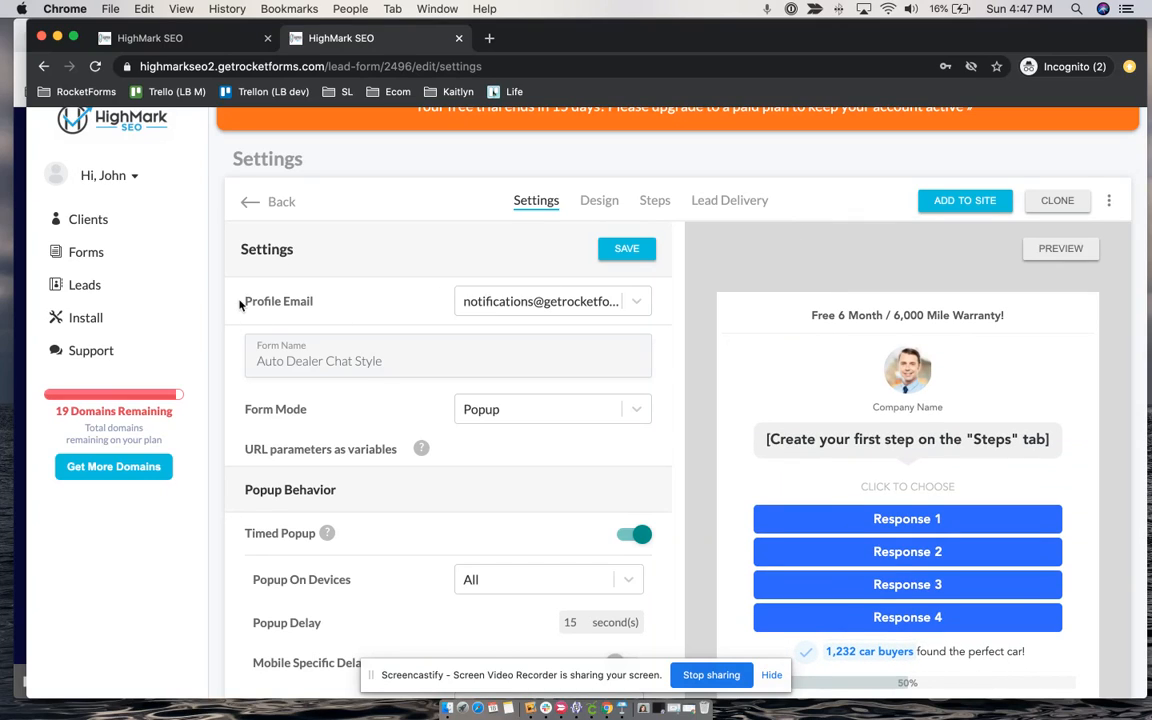
# Assign the form to the client by choosing the client's email as Profile Email, and save the settings
pyautogui.click(506, 302)
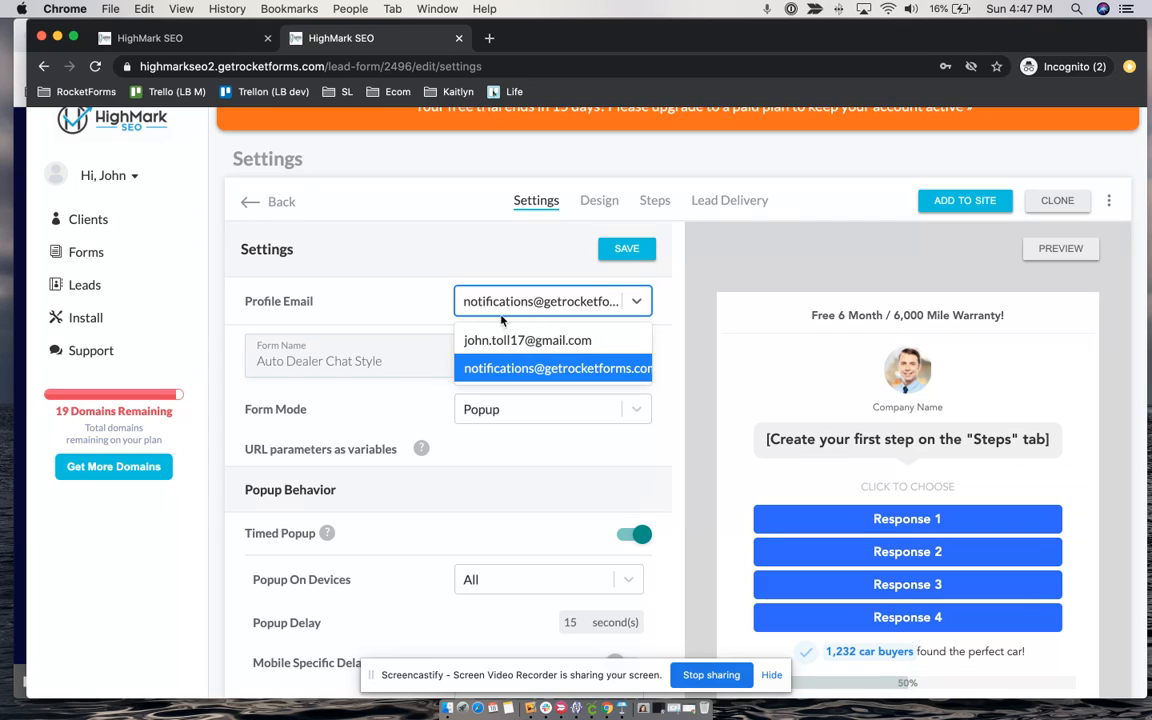
pyautogui.click(525, 368)
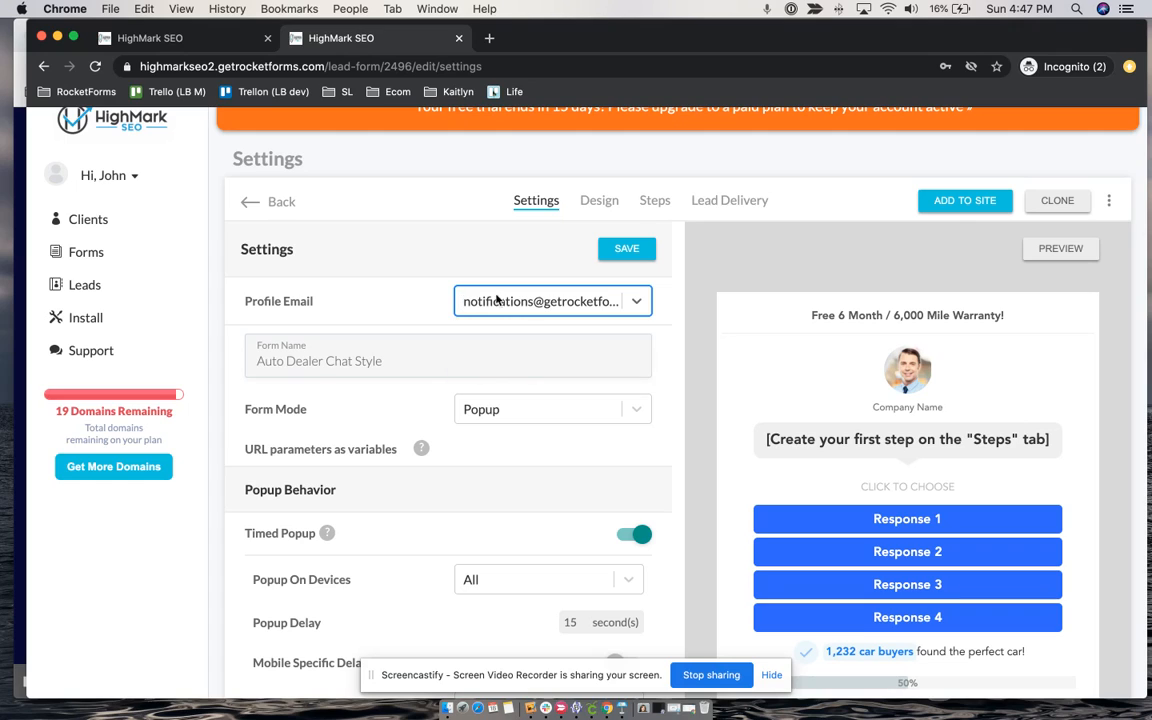
pyautogui.click(623, 252)
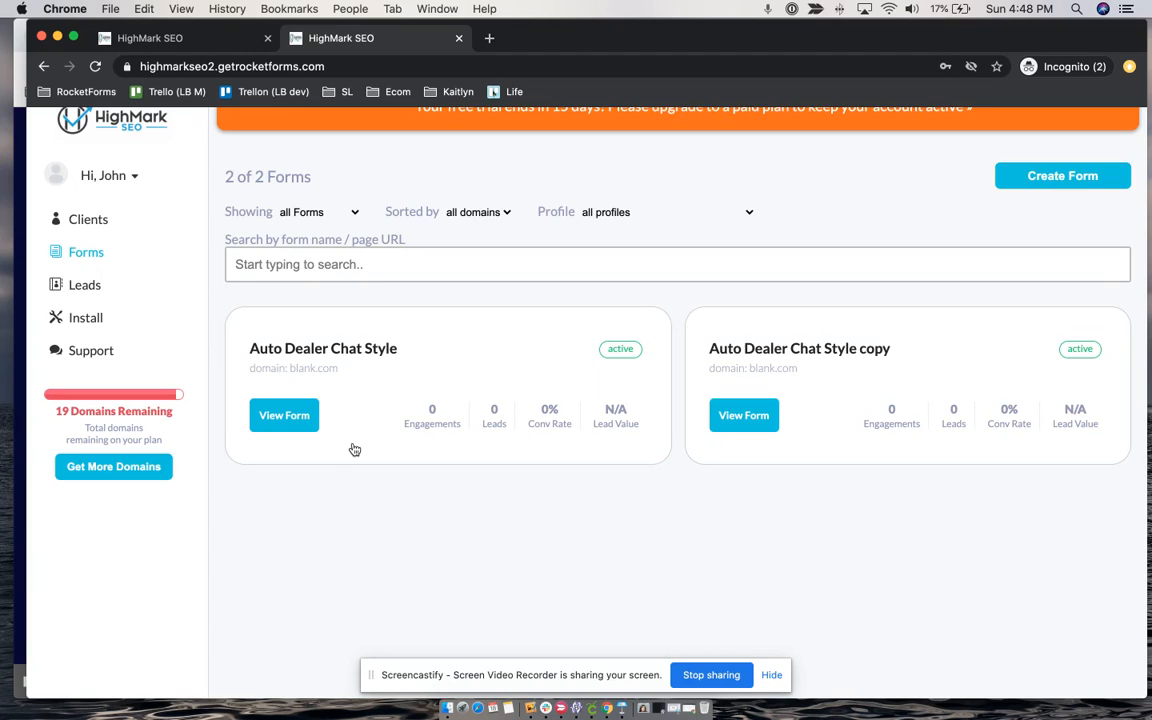
# Reopen the Auto Dealer Chat Style form for editing and clone it
pyautogui.click(268, 414)
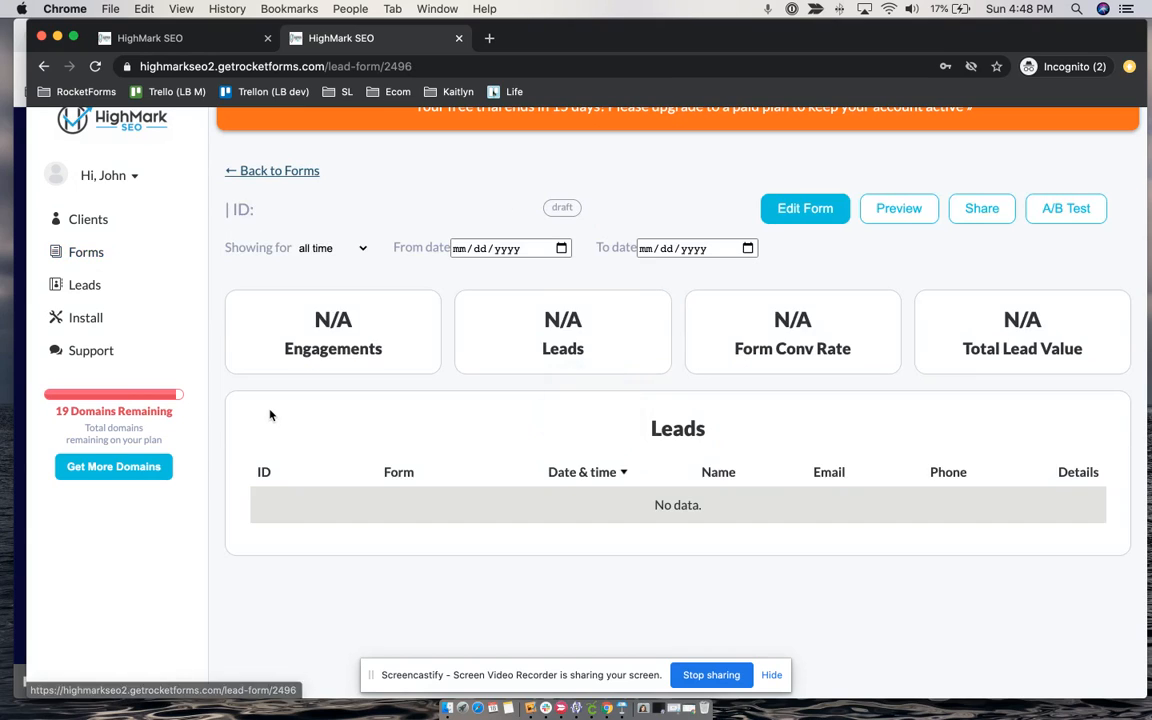
pyautogui.click(800, 212)
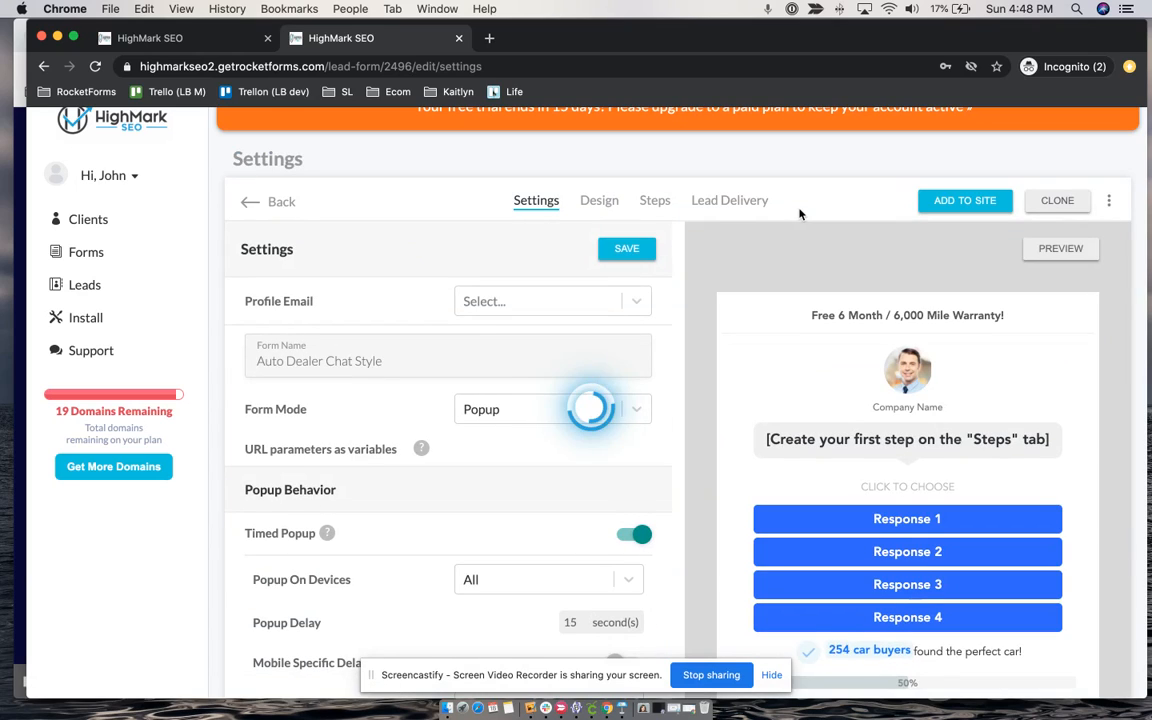
pyautogui.click(1050, 203)
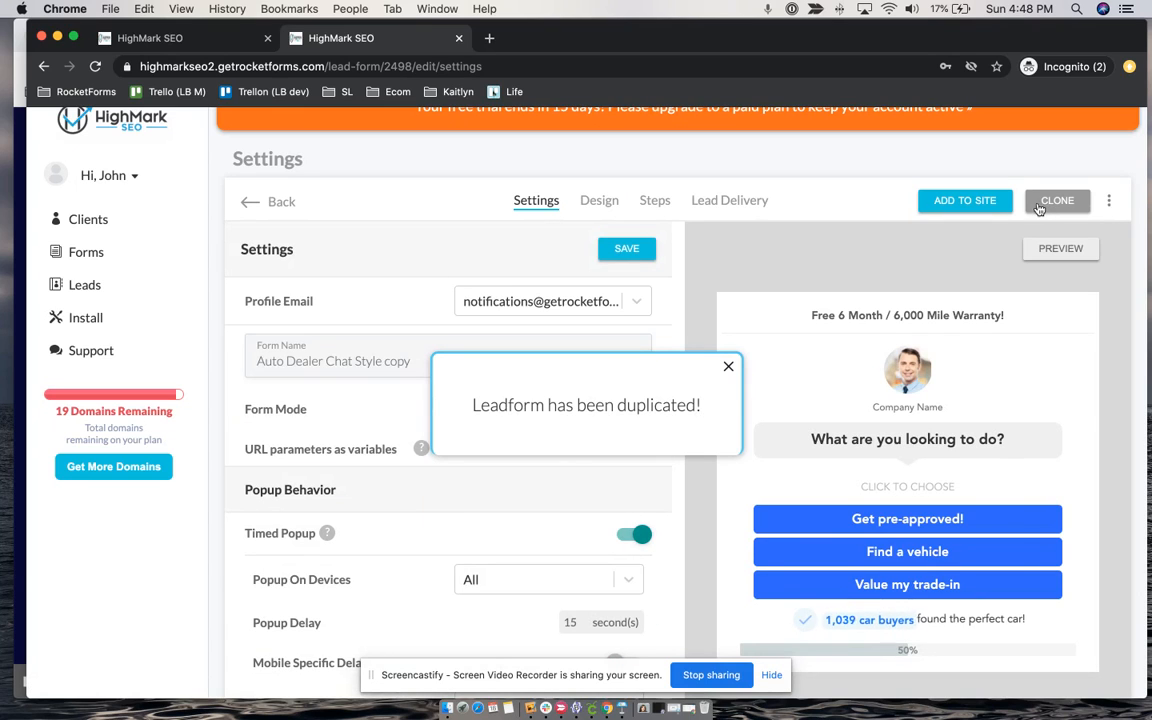
# Check the cloned form's Profile Email choices and its Add To Site target page settings, and return to the forms list
pyautogui.click(514, 301)
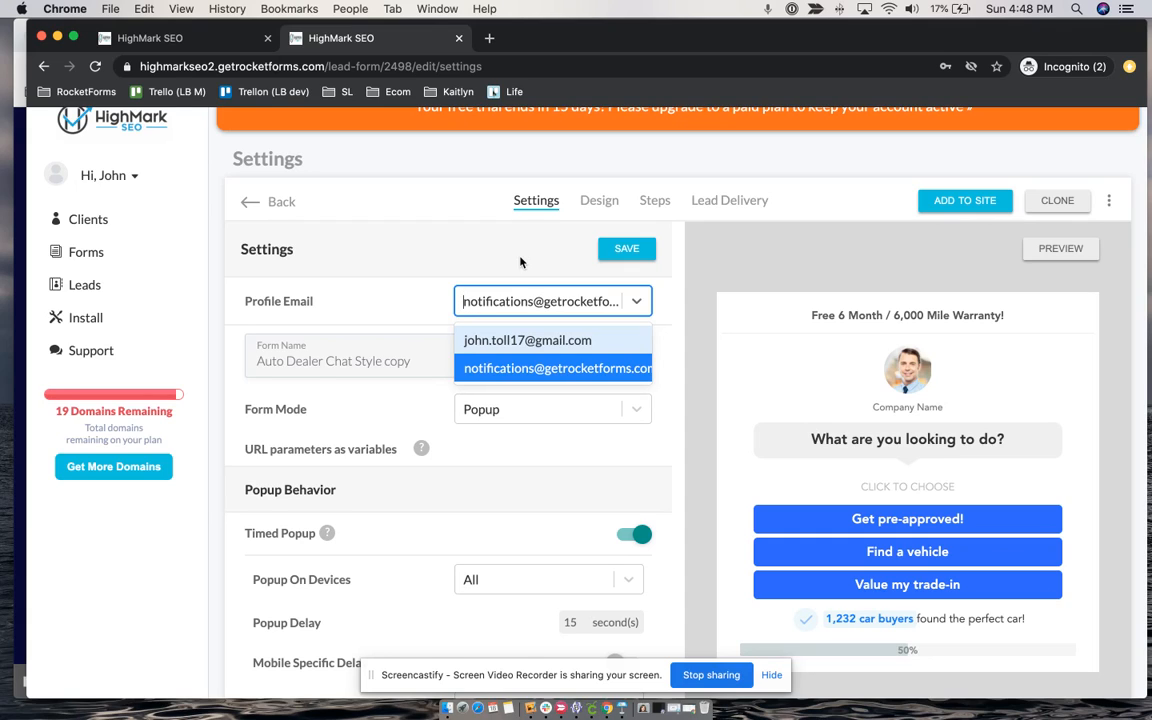
pyautogui.click(962, 200)
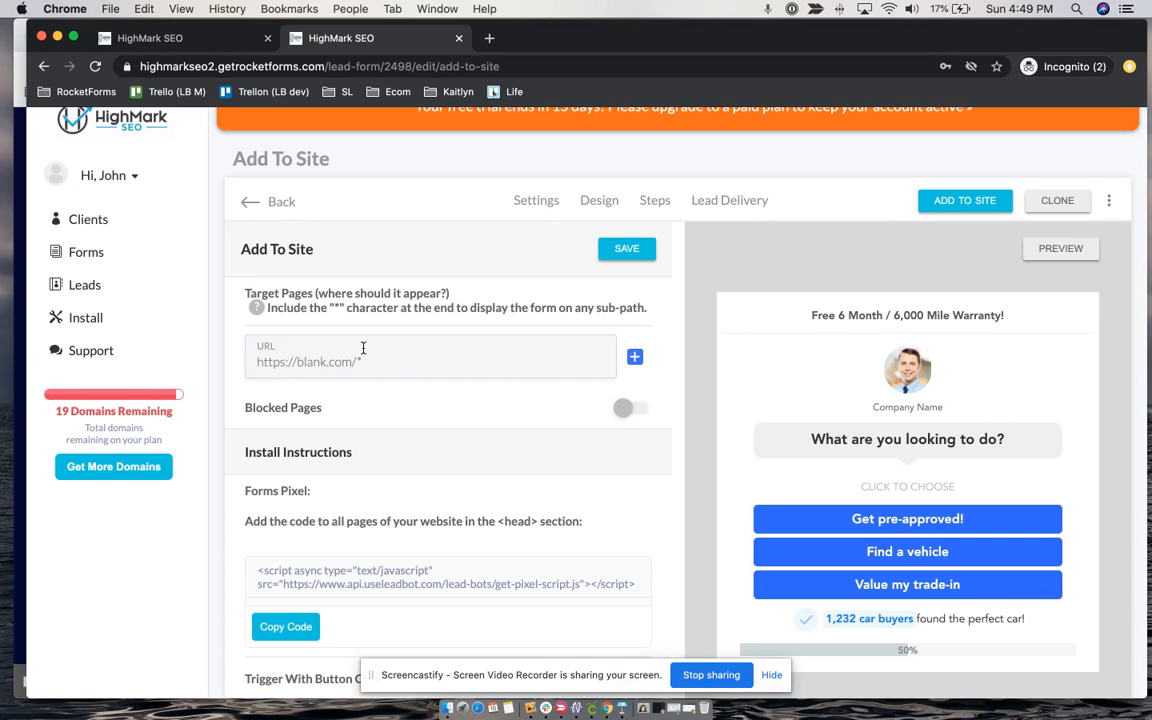
pyautogui.click(150, 130)
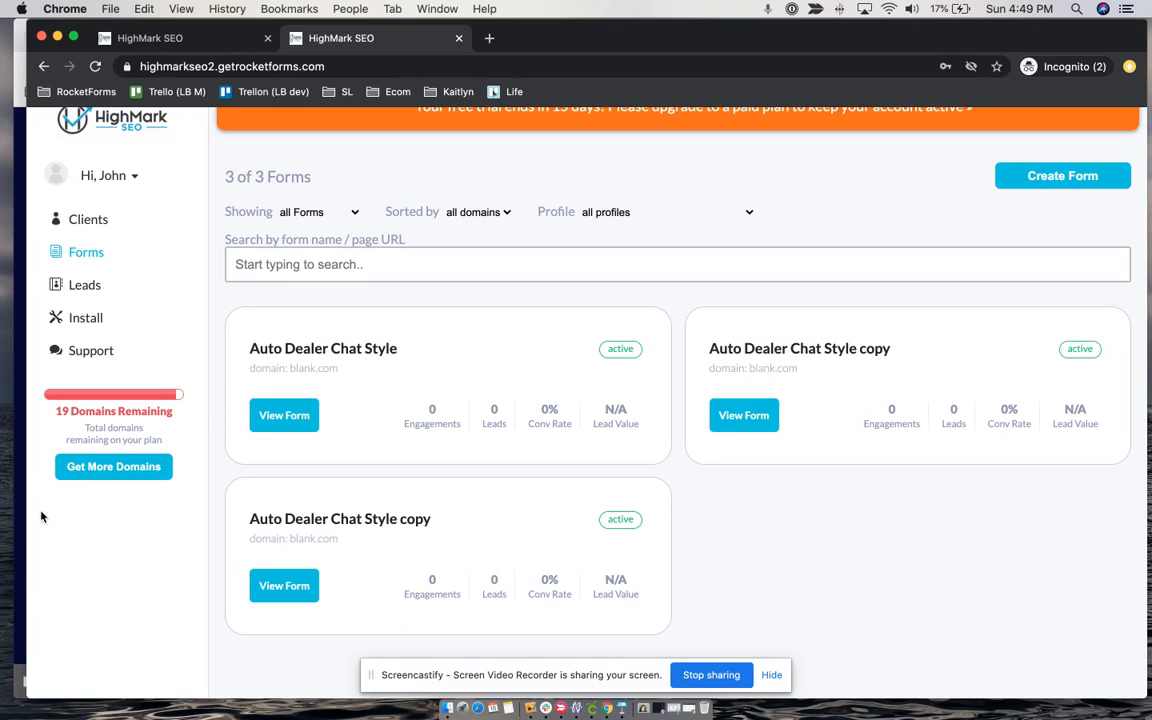
# Switch back to the main RocketForms window and return to the Account details at the start of the account settings
pyautogui.click(20, 535)
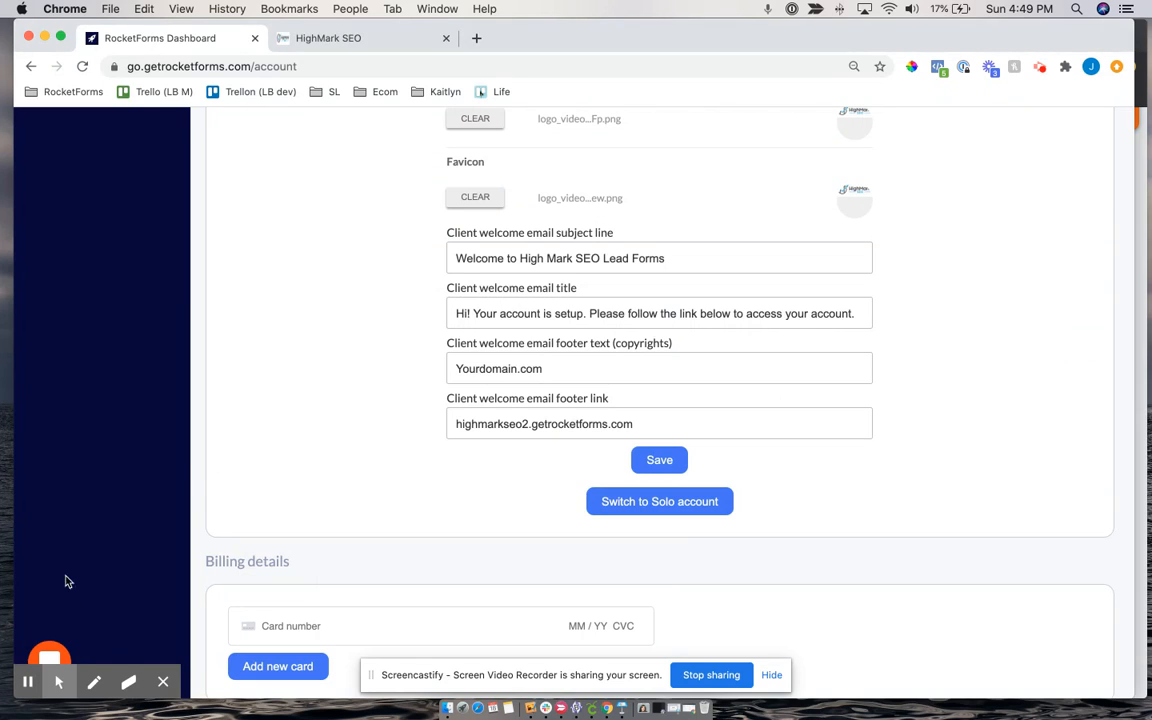
pyautogui.click(59, 681)
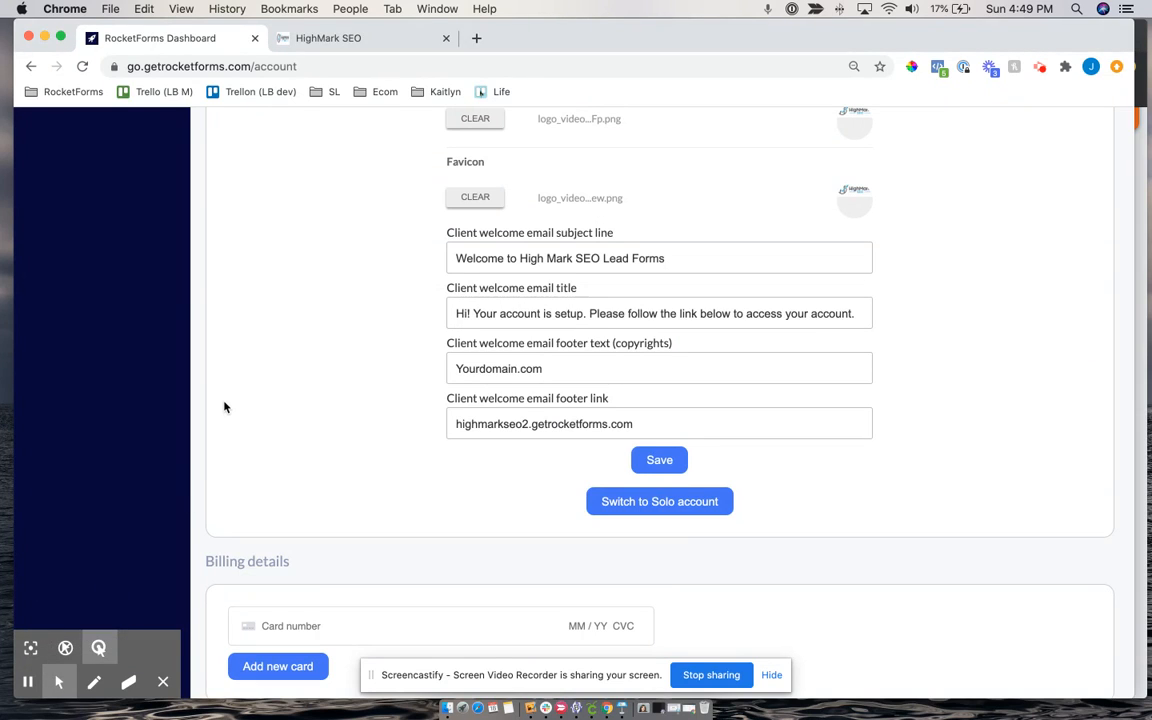
pyautogui.scroll(15, 224, 404)
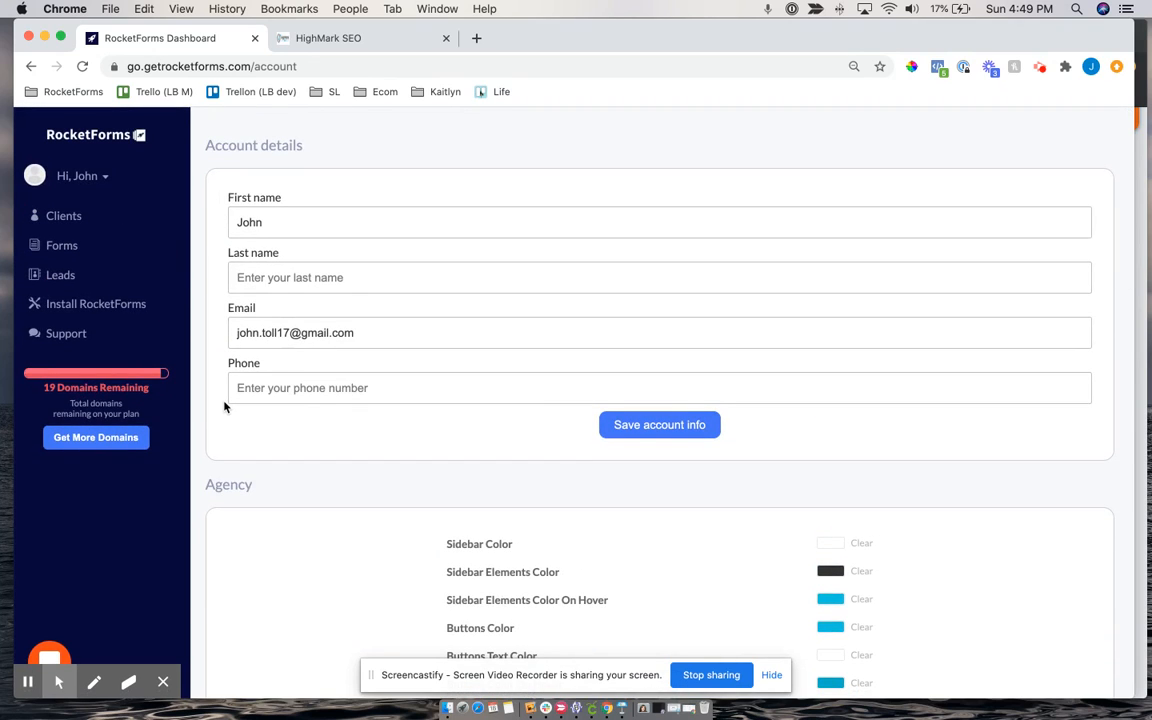